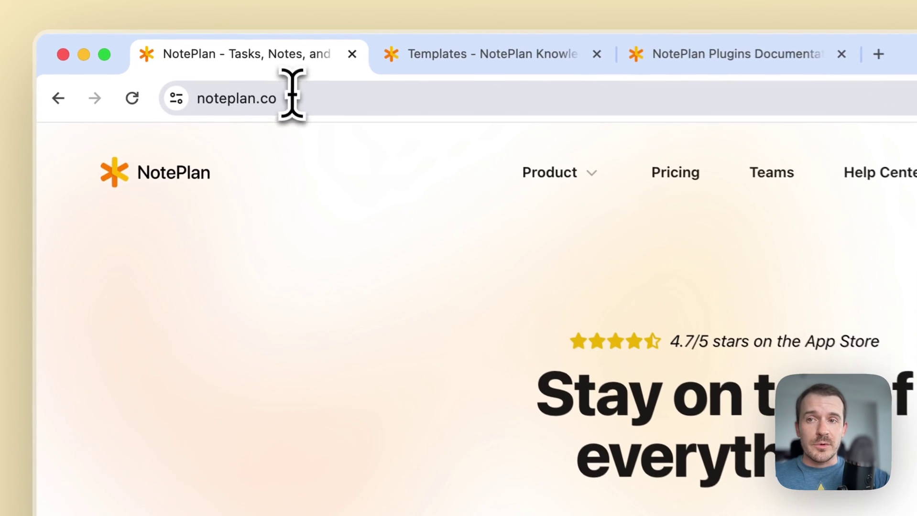
Step: Enter noteplan.co/templates in the address bar and open the Product menu
{"action": "left_click", "coordinate": [261, 99]}
{"action": "left_click", "coordinate": [316, 99]}
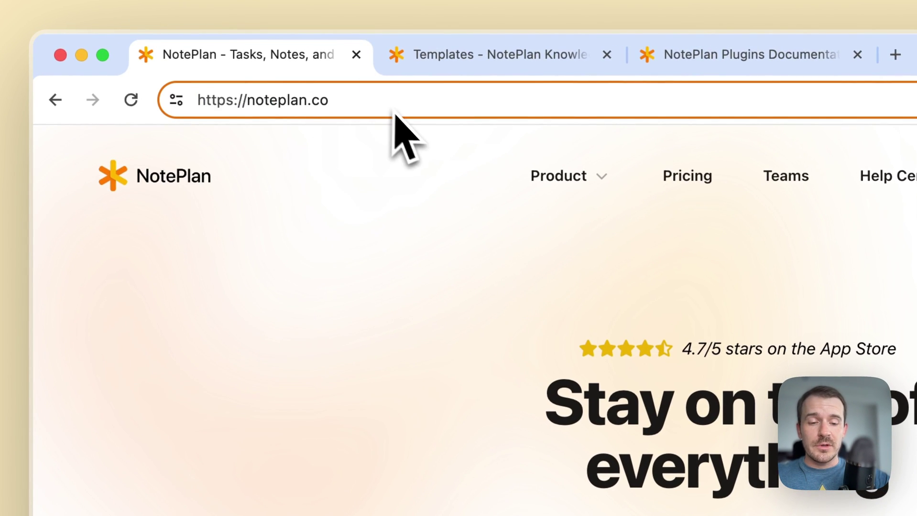
{"action": "type", "text": "/t"}
{"action": "key", "text": "Escape"}
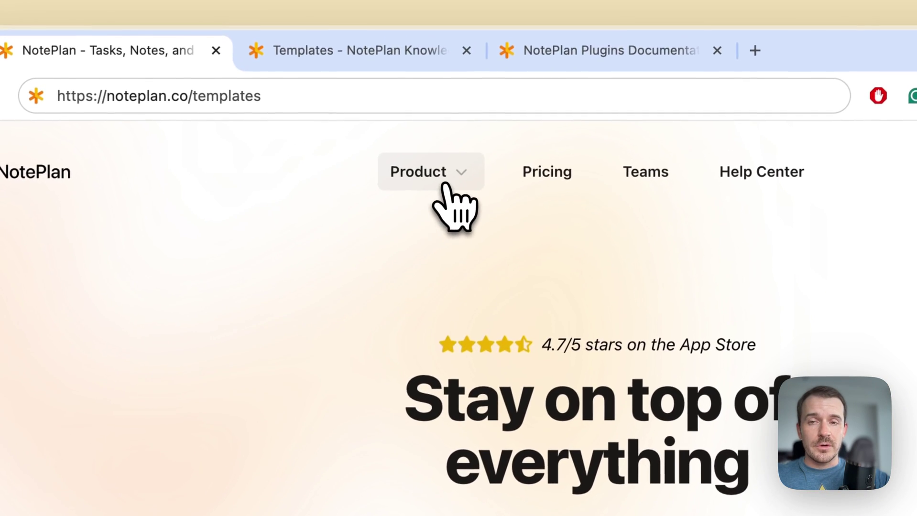
{"action": "left_click", "coordinate": [446, 186]}
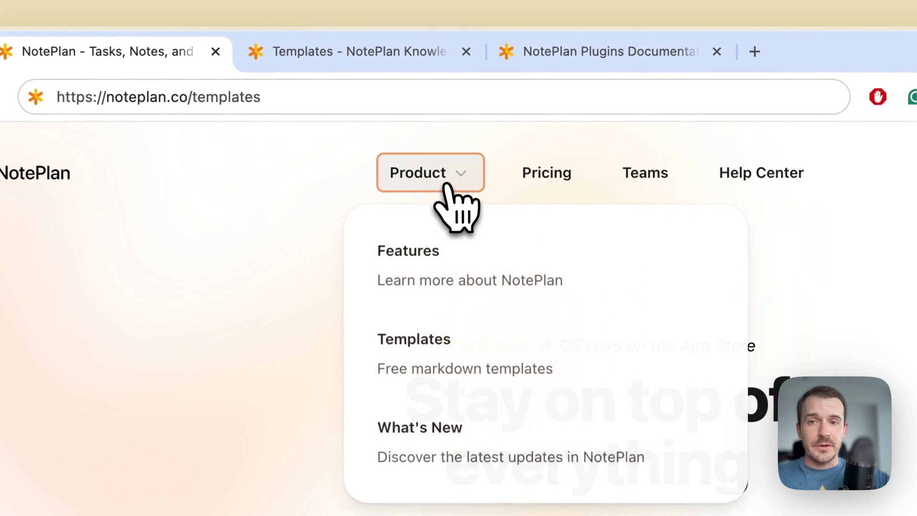
Step: Go to the NotePlan Templates page and browse the gallery
{"action": "left_click", "coordinate": [422, 344]}
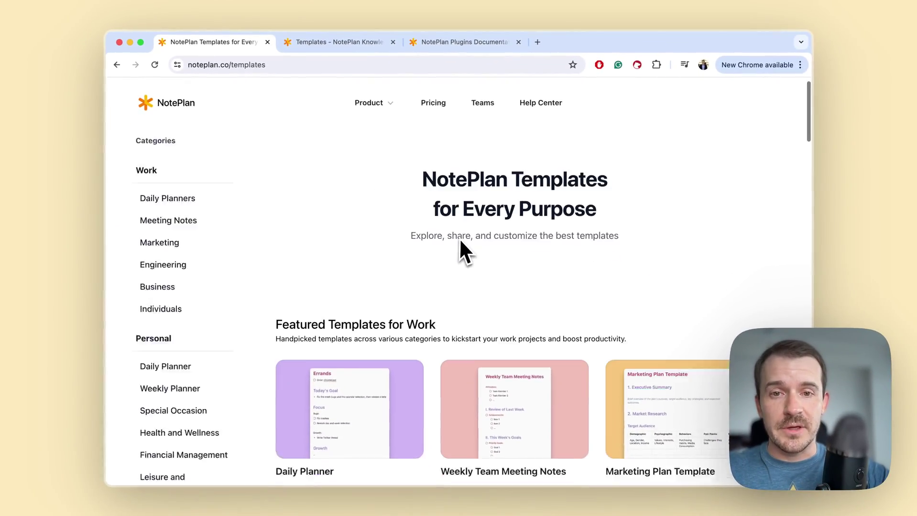
{"action": "scroll", "coordinate": [461, 244], "scroll_direction": "down", "scroll_amount": 15}
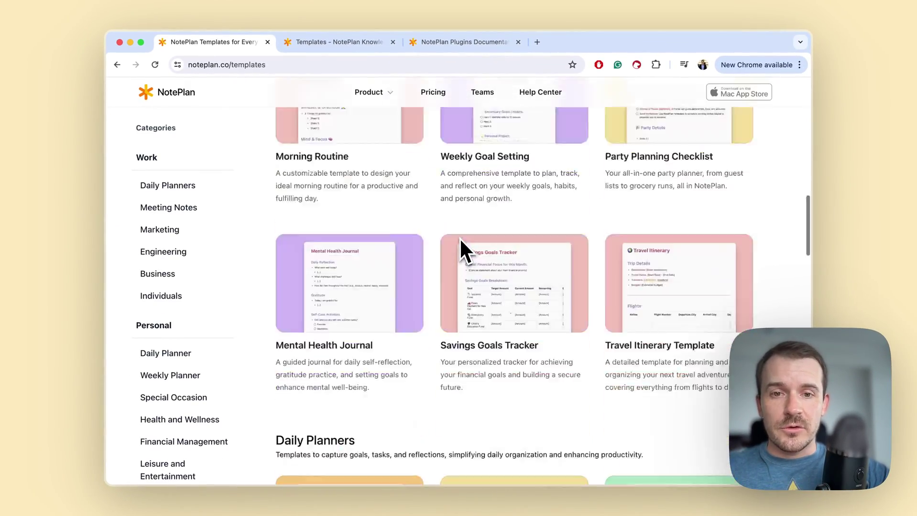
{"action": "scroll", "coordinate": [462, 244], "scroll_direction": "down", "scroll_amount": 10}
{"action": "scroll", "coordinate": [461, 243], "scroll_direction": "up", "scroll_amount": 20}
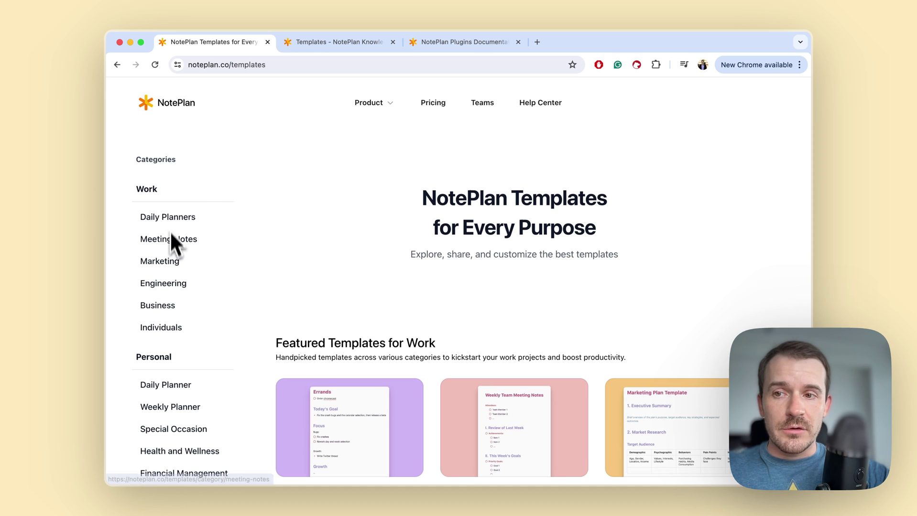
{"action": "scroll", "coordinate": [170, 234], "scroll_direction": "down", "scroll_amount": 1}
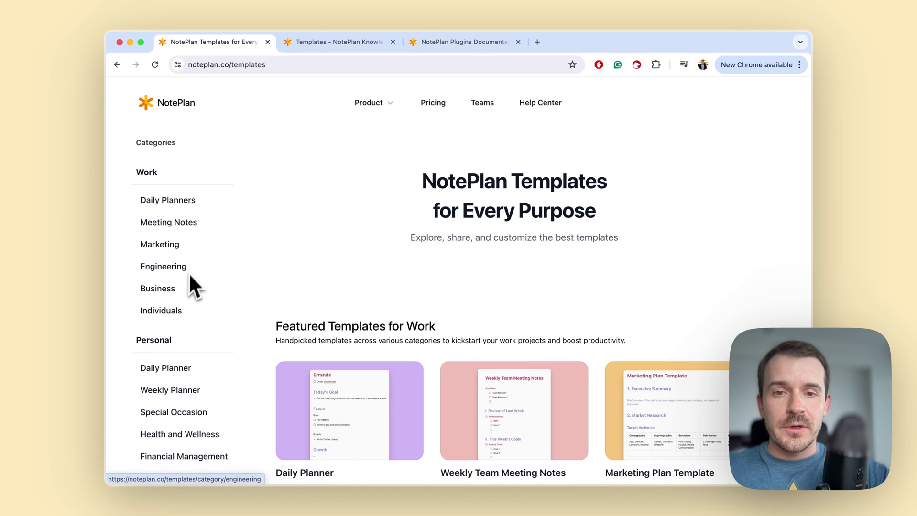
{"action": "scroll", "coordinate": [191, 268], "scroll_direction": "up", "scroll_amount": 1}
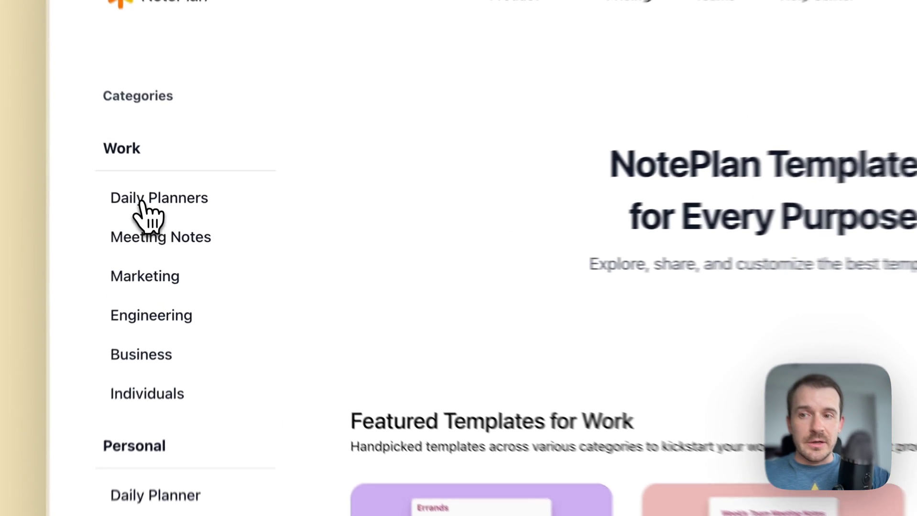
Step: Open the Daily Planners category and its Daily Notes (Simple) template
{"action": "left_click", "coordinate": [162, 219]}
{"action": "scroll", "coordinate": [337, 306], "scroll_direction": "down", "scroll_amount": 5}
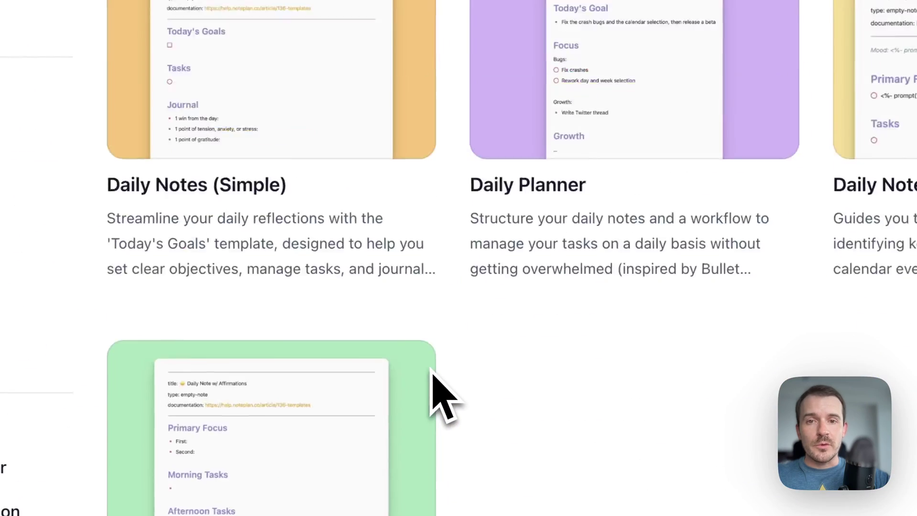
{"action": "scroll", "coordinate": [435, 206], "scroll_direction": "up", "scroll_amount": 2}
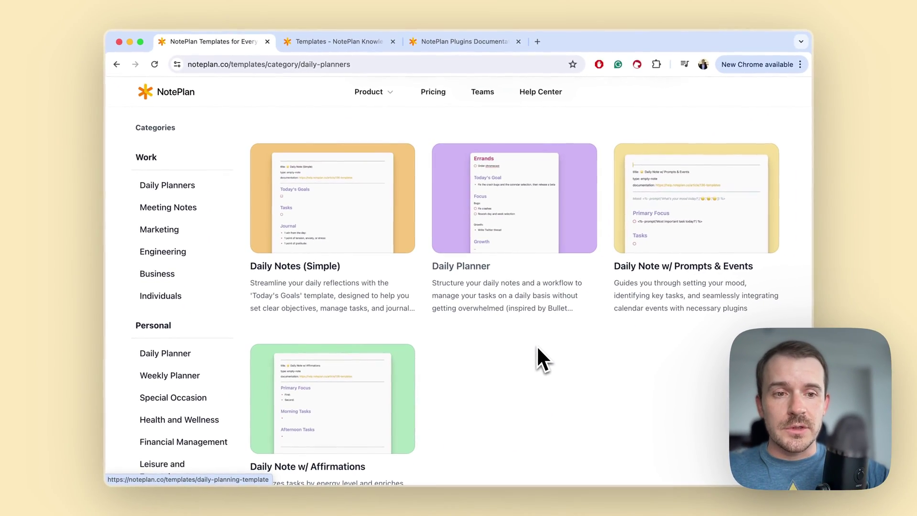
{"action": "scroll", "coordinate": [555, 342], "scroll_direction": "down", "scroll_amount": 2}
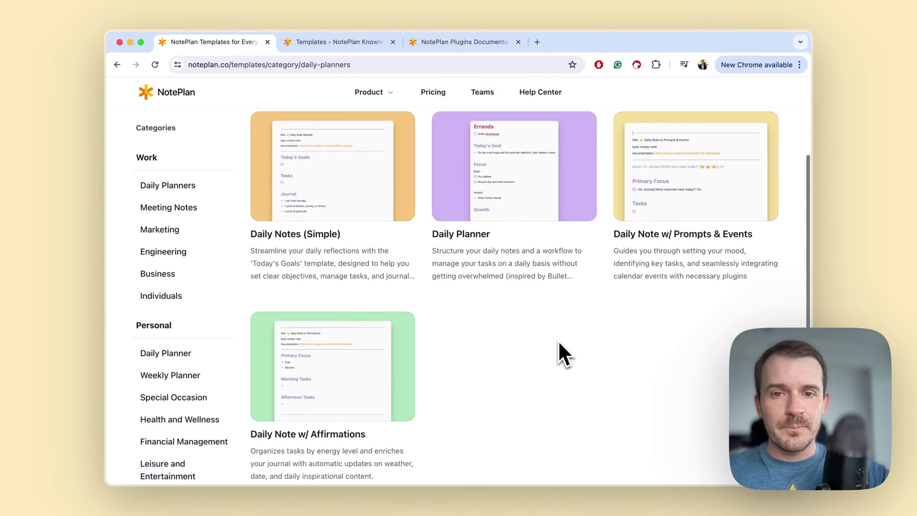
{"action": "scroll", "coordinate": [555, 340], "scroll_direction": "up", "scroll_amount": 2}
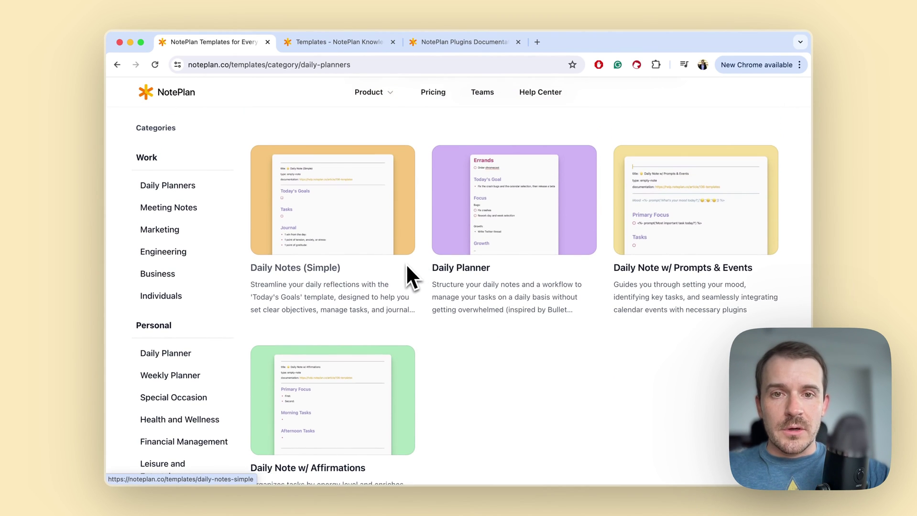
{"action": "left_click", "coordinate": [385, 258]}
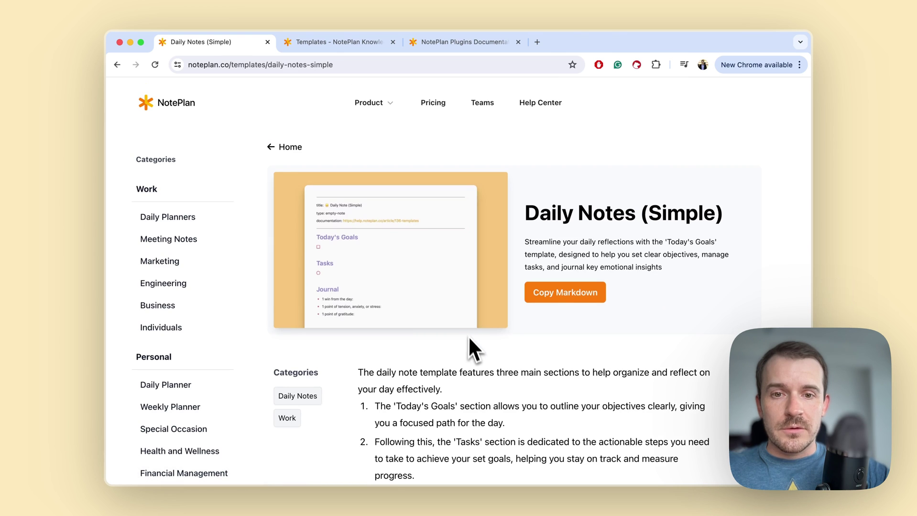
{"action": "scroll", "coordinate": [470, 341], "scroll_direction": "down", "scroll_amount": 1}
{"action": "left_click", "coordinate": [384, 207]}
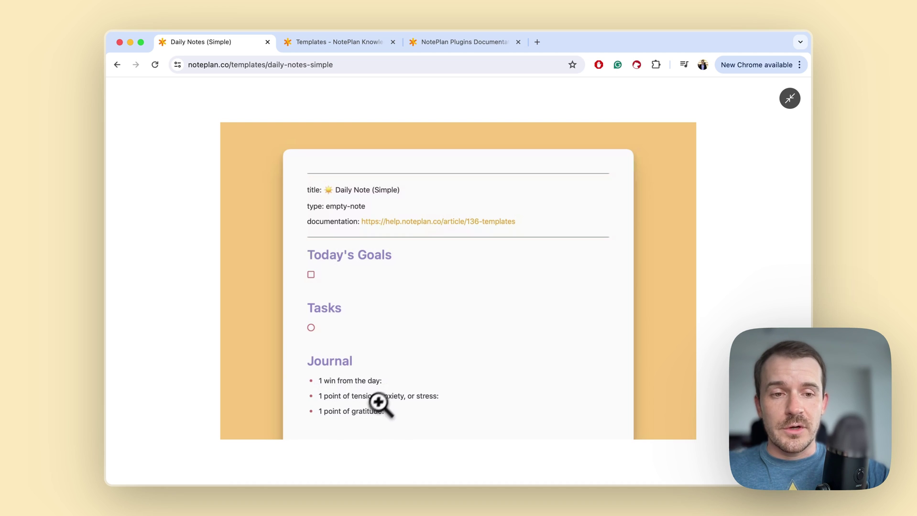
{"action": "left_click", "coordinate": [793, 117]}
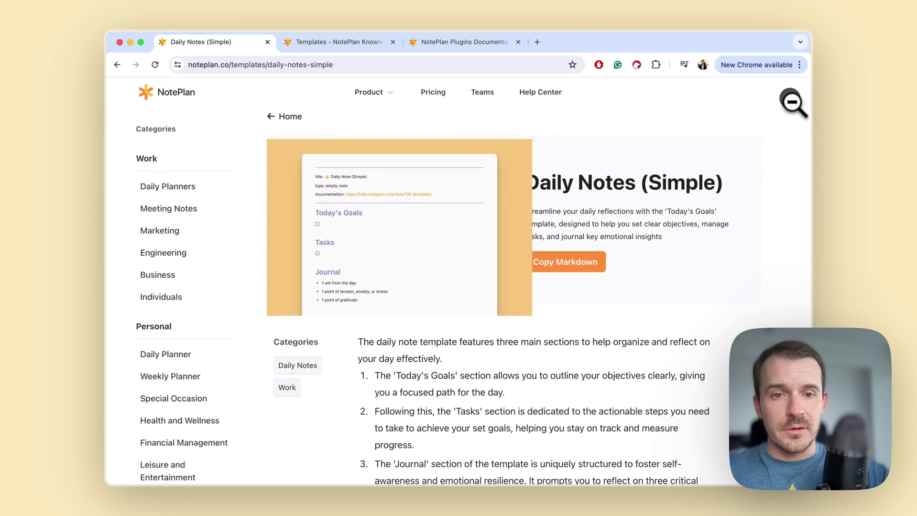
{"action": "scroll", "coordinate": [580, 322], "scroll_direction": "down", "scroll_amount": 2}
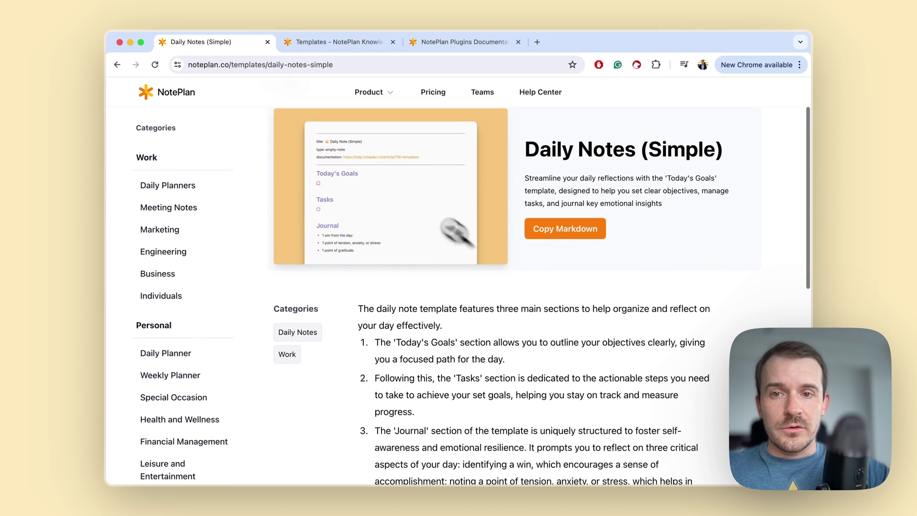
{"action": "scroll", "coordinate": [431, 215], "scroll_direction": "up", "scroll_amount": 3}
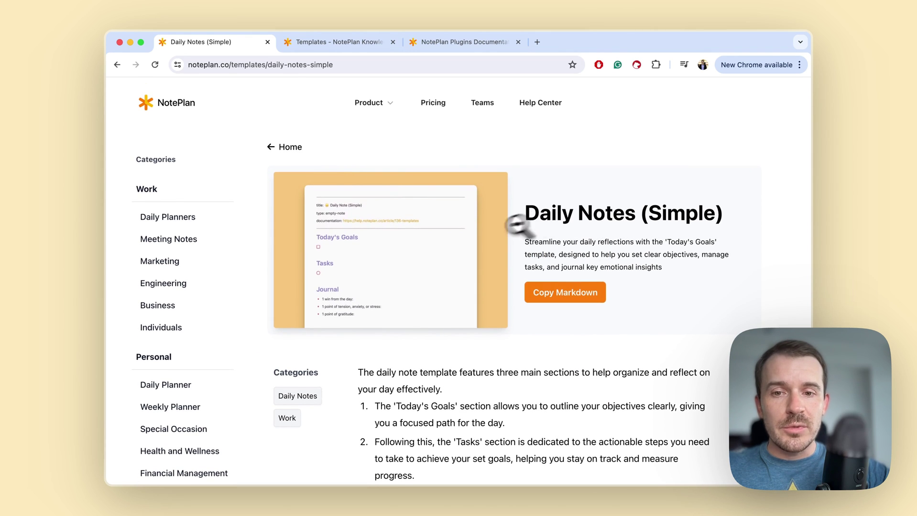
{"action": "scroll", "coordinate": [514, 233], "scroll_direction": "down", "scroll_amount": 7}
{"action": "scroll", "coordinate": [433, 212], "scroll_direction": "up", "scroll_amount": 5}
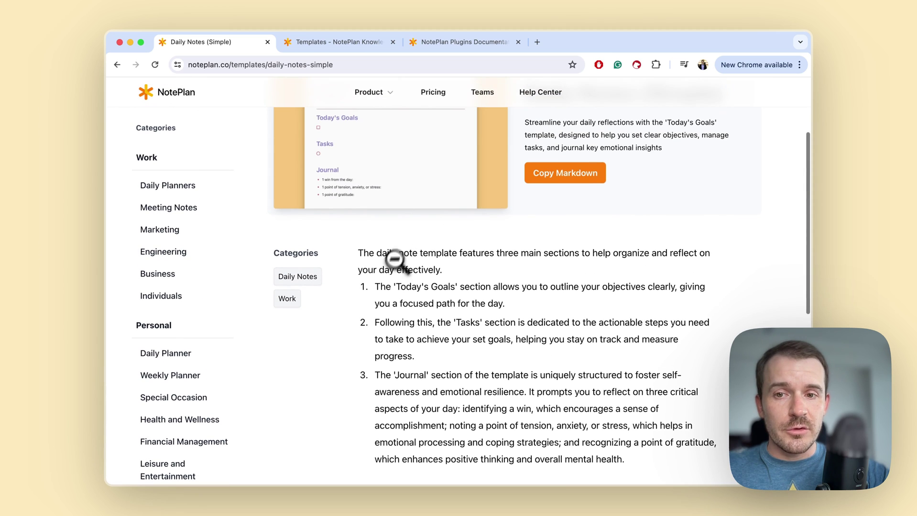
{"action": "left_click_drag", "start_coordinate": [363, 257], "coordinate": [438, 344]}
{"action": "scroll", "coordinate": [445, 340], "scroll_direction": "up", "scroll_amount": 4}
{"action": "left_click", "coordinate": [505, 313]}
Step: Copy the Daily Notes (Simple) template's markdown to the clipboard
{"action": "left_click", "coordinate": [564, 269]}
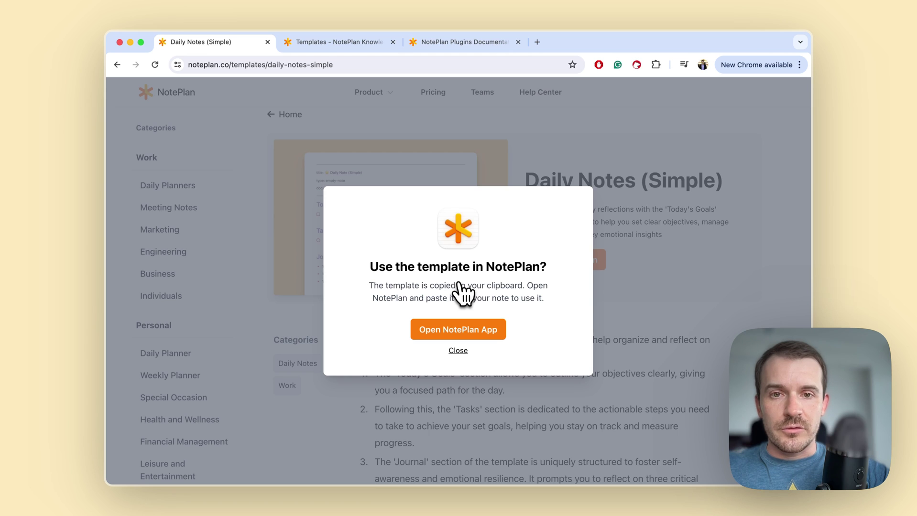
{"action": "key", "text": "super+Tab"}
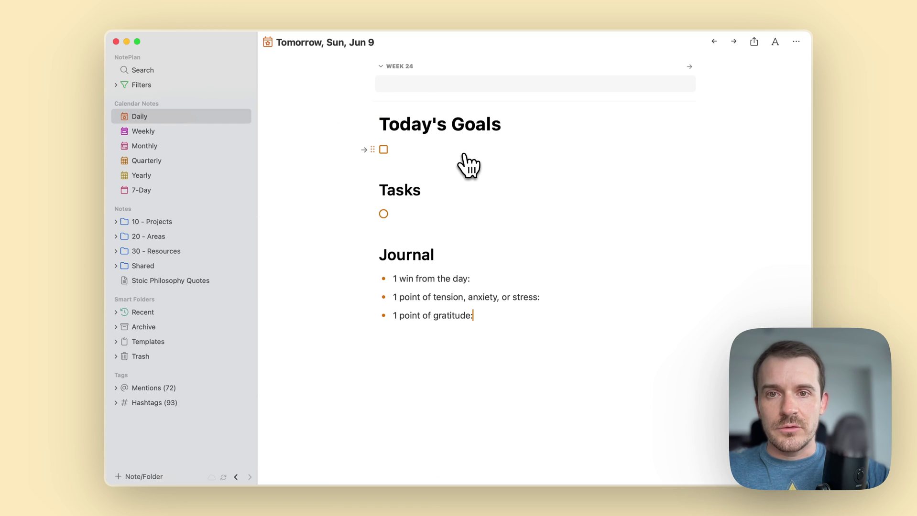
{"action": "key", "text": "super+a"}
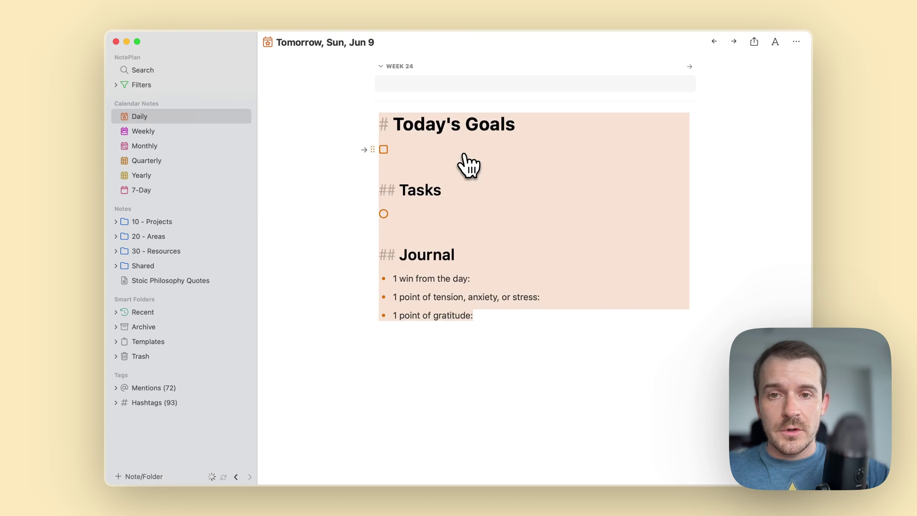
{"action": "key", "text": "BackSpace"}
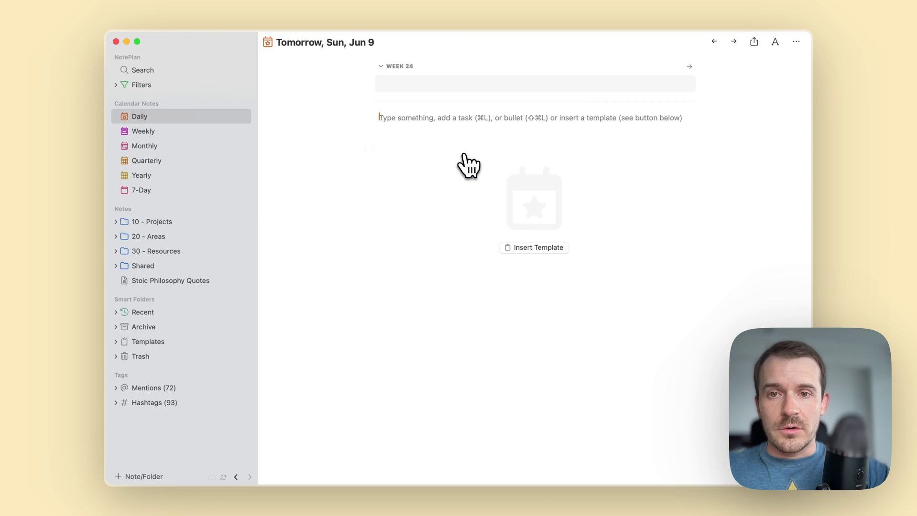
Step: Create a new template in the Templates folder and paste the copied markdown into its body
{"action": "right_click", "coordinate": [157, 346]}
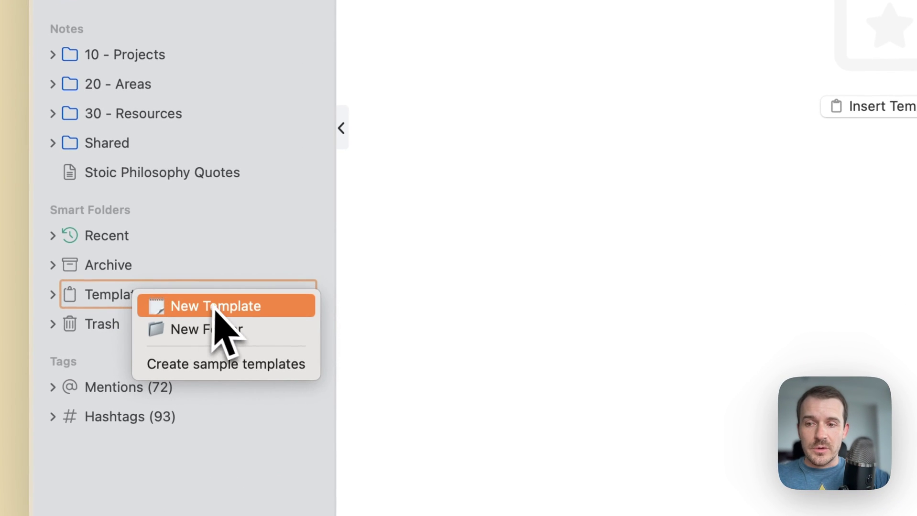
{"action": "left_click", "coordinate": [255, 312]}
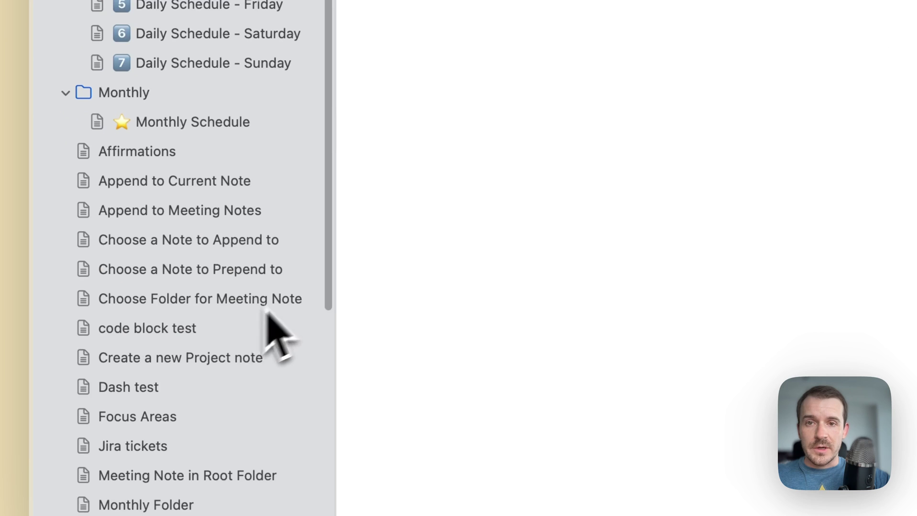
{"action": "left_click", "coordinate": [366, 158]}
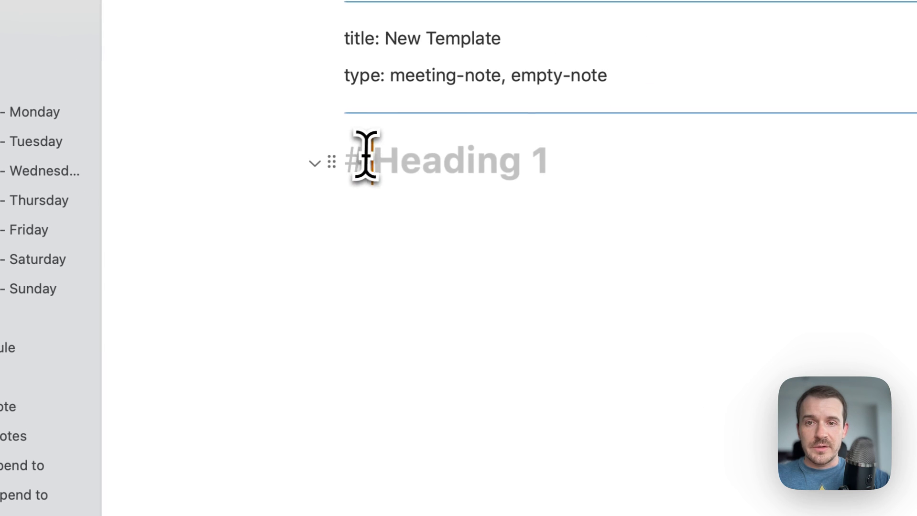
{"action": "type", "text": "#"}
{"action": "key", "text": "BackSpace"}
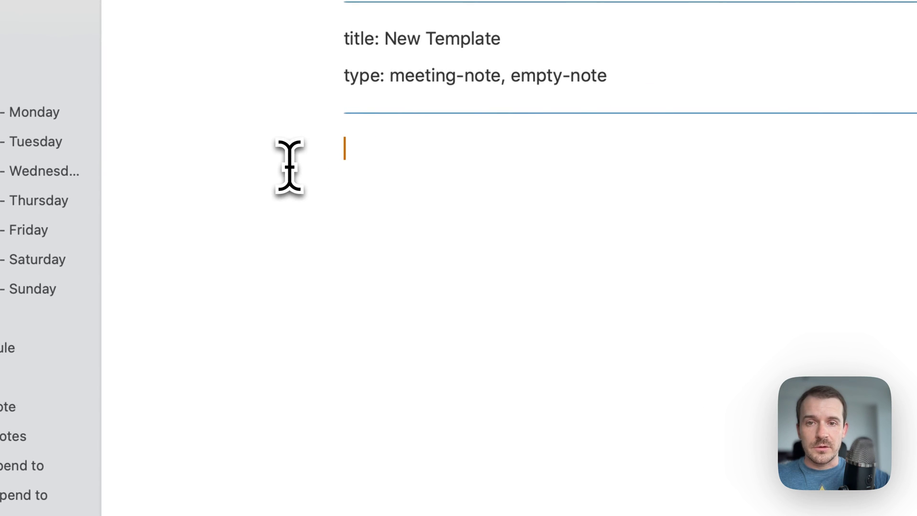
{"action": "key", "text": "super+v"}
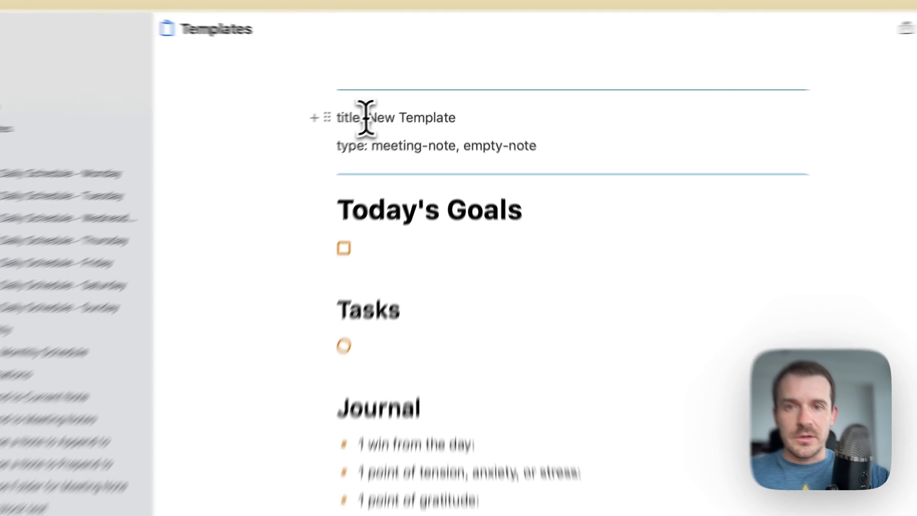
Step: Retitle the new template 'Daily Planning'
{"action": "left_click_drag", "start_coordinate": [397, 100], "coordinate": [457, 132]}
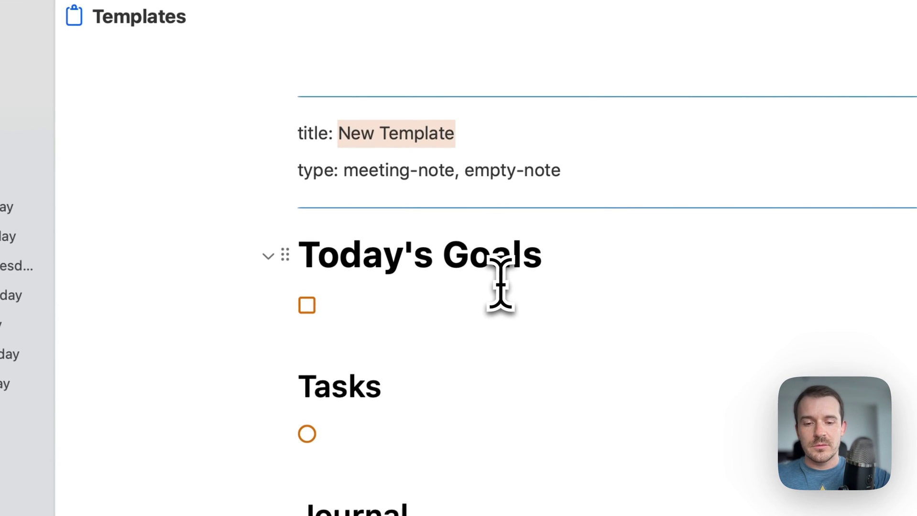
{"action": "type", "text": "Daily"}
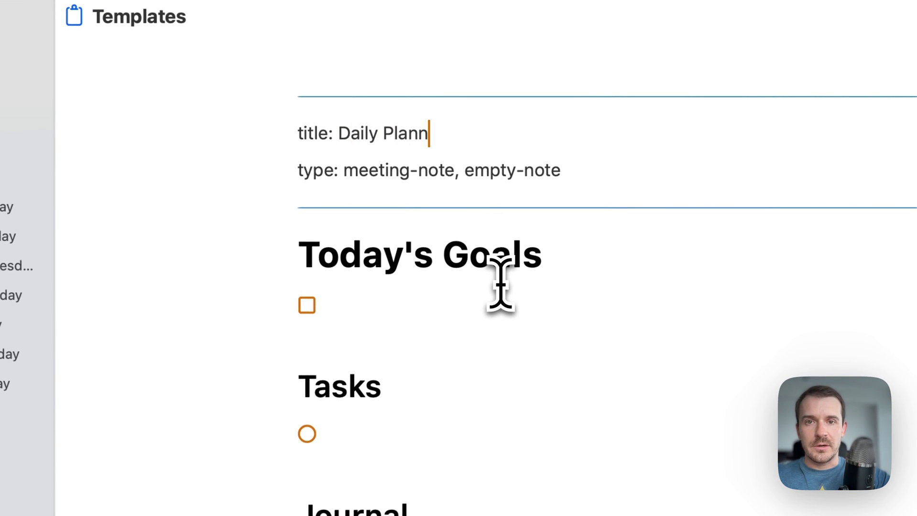
{"action": "type", "text": " Planning"}
{"action": "left_click", "coordinate": [670, 498]}
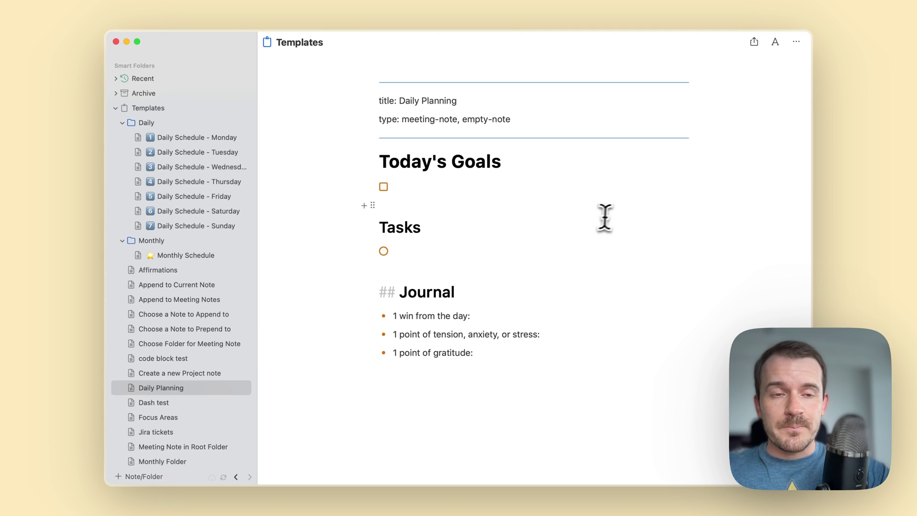
{"action": "scroll", "coordinate": [240, 191], "scroll_direction": "up", "scroll_amount": 8}
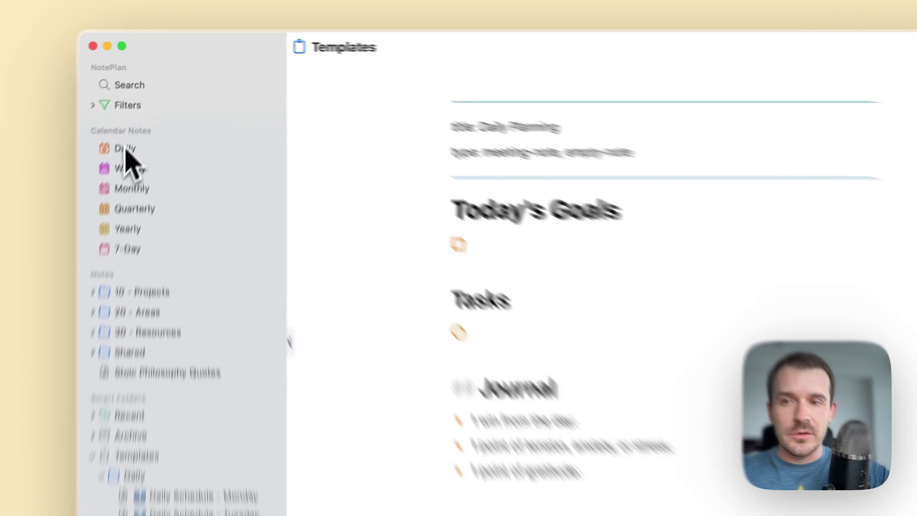
Step: Open tomorrow's daily note (Sun, Jun 9) and insert the Daily Planning template on its first line
{"action": "left_click", "coordinate": [140, 117]}
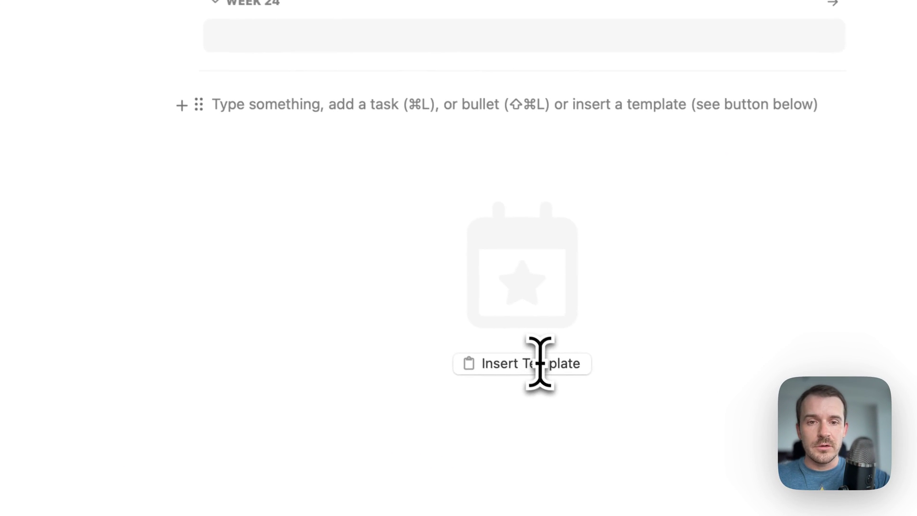
{"action": "left_click", "coordinate": [428, 155]}
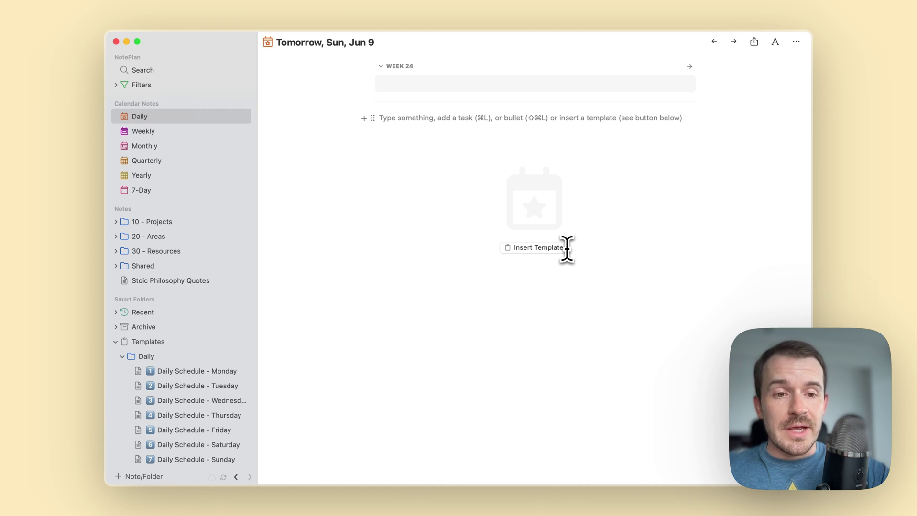
{"action": "left_click", "coordinate": [563, 248]}
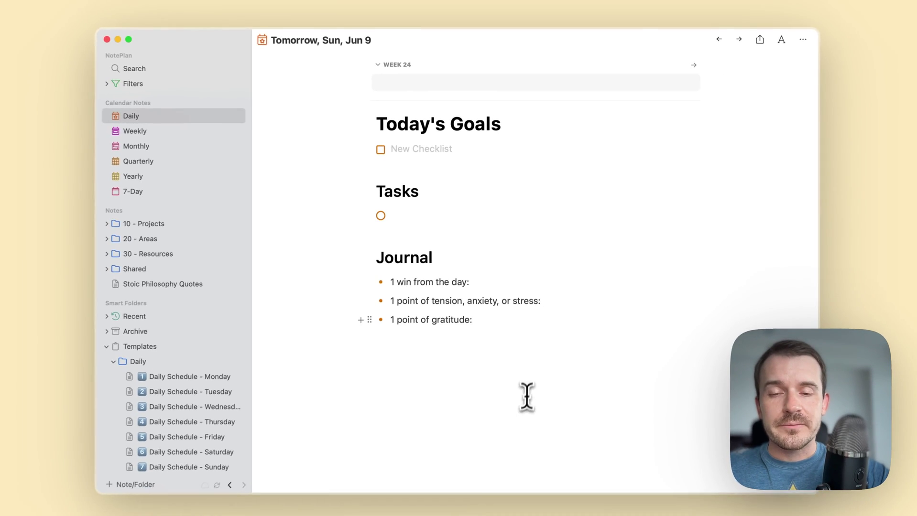
Step: Clear the note, reinsert Daily Planning from the + block menu, then delete it again
{"action": "left_click", "coordinate": [530, 347]}
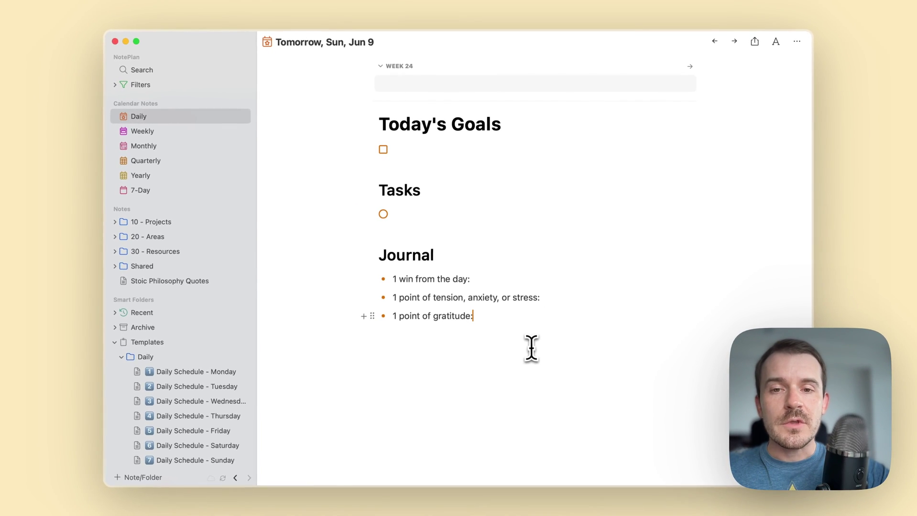
{"action": "key", "text": "super+a"}
{"action": "key", "text": "BackSpace"}
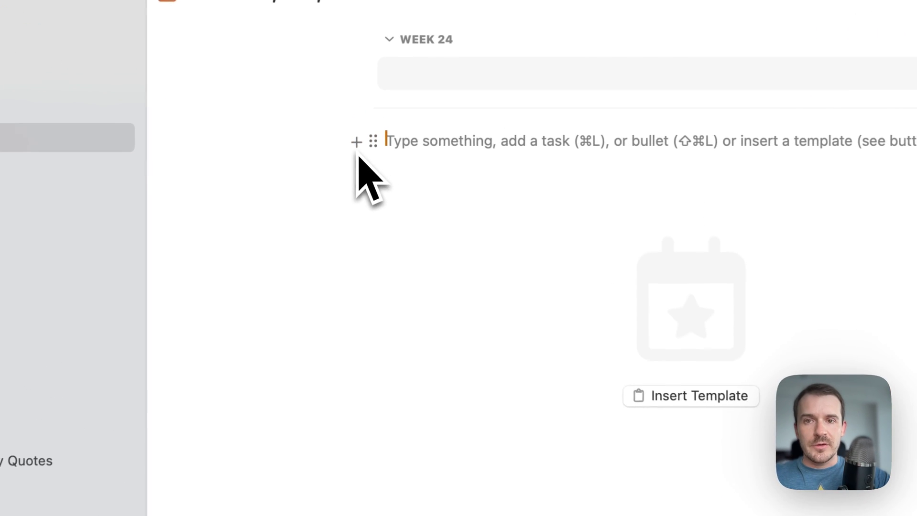
{"action": "left_click", "coordinate": [357, 142]}
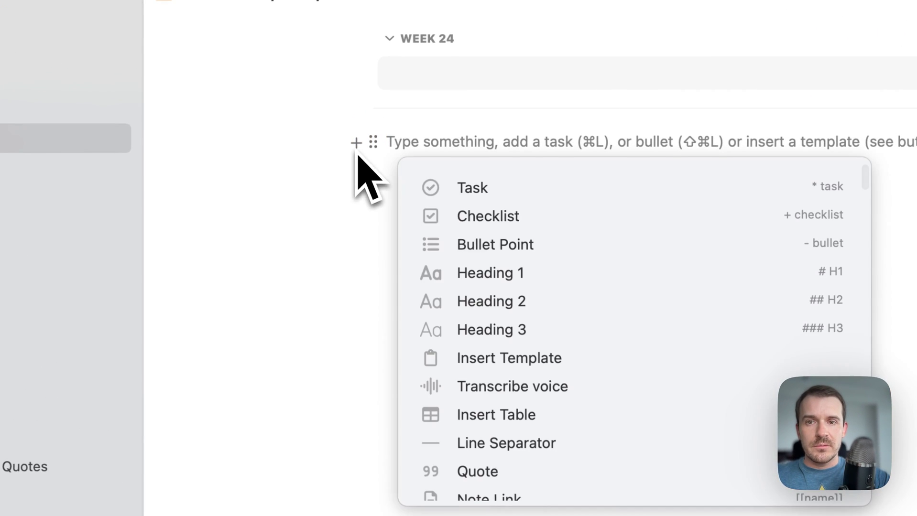
{"action": "left_click", "coordinate": [510, 359]}
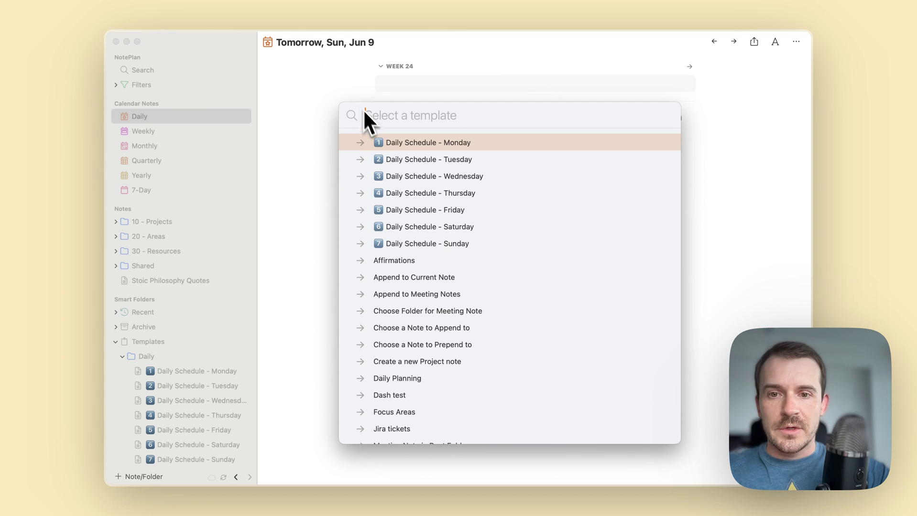
{"action": "scroll", "coordinate": [425, 259], "scroll_direction": "down", "scroll_amount": 2}
{"action": "scroll", "coordinate": [425, 260], "scroll_direction": "down", "scroll_amount": 3}
{"action": "type", "text": "daily"}
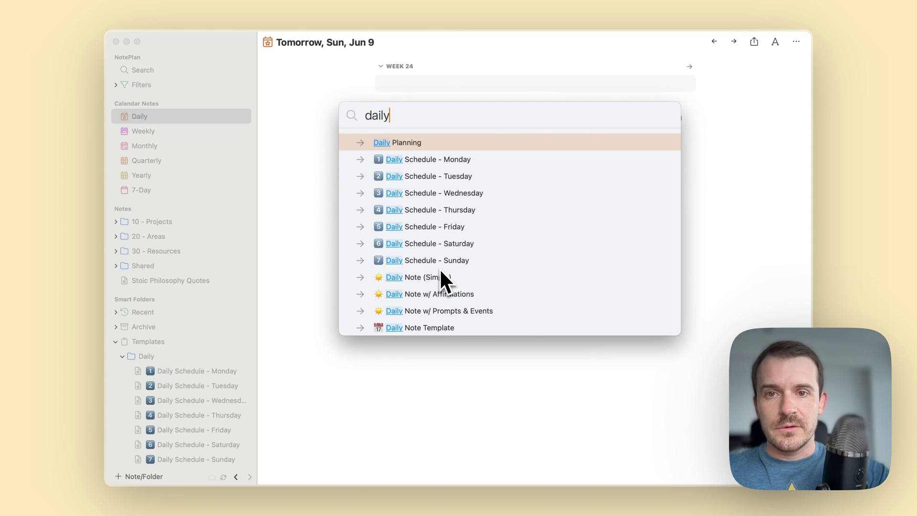
{"action": "key", "text": "Return"}
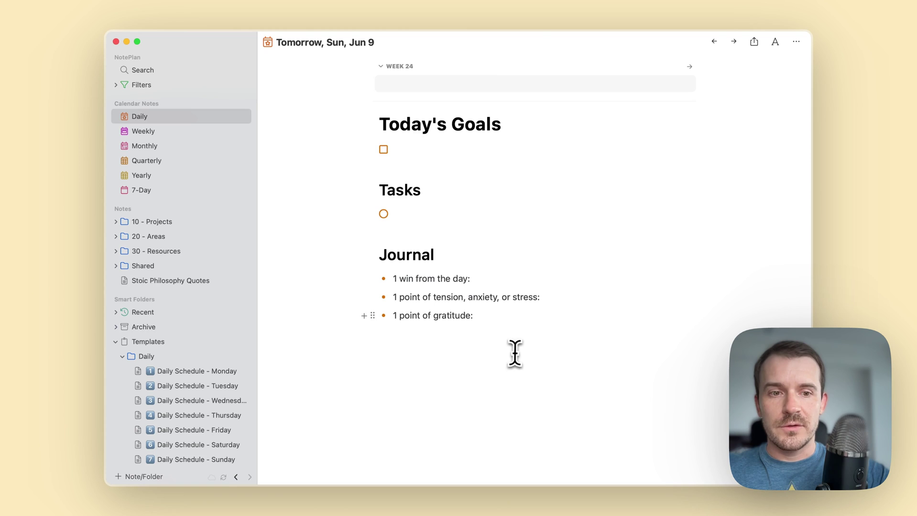
{"action": "key", "text": "super+a"}
{"action": "key", "text": "BackSpace"}
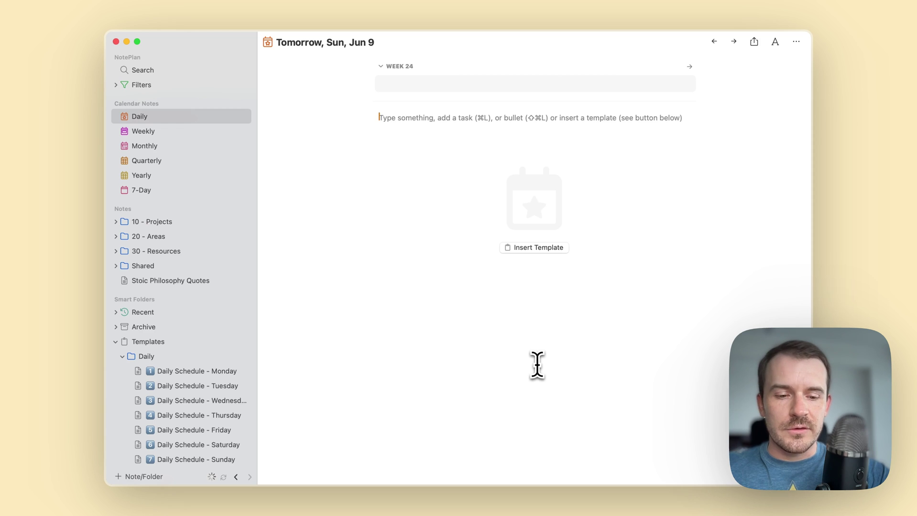
Step: Insert Daily Planning with the /insert slash command, then undo it
{"action": "type", "text": "/insert"}
{"action": "key", "text": "Return"}
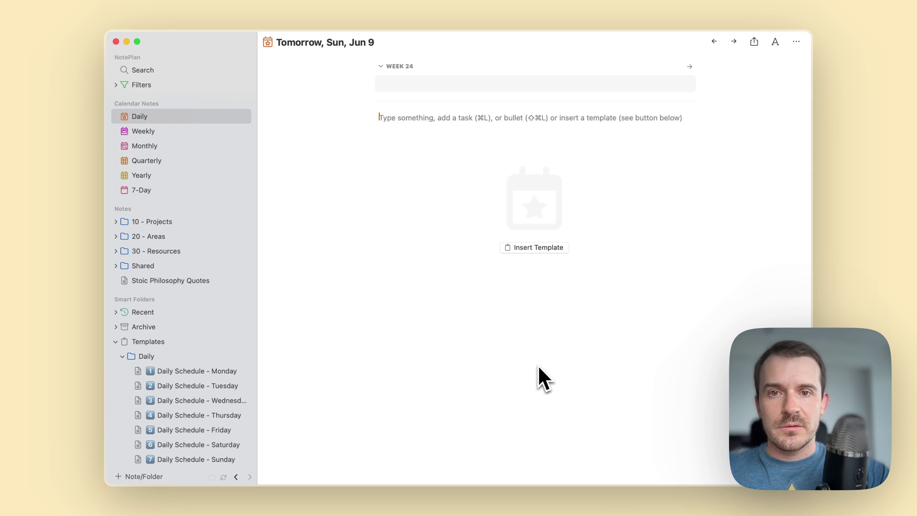
{"action": "type", "text": "daily"}
{"action": "key", "text": "Return"}
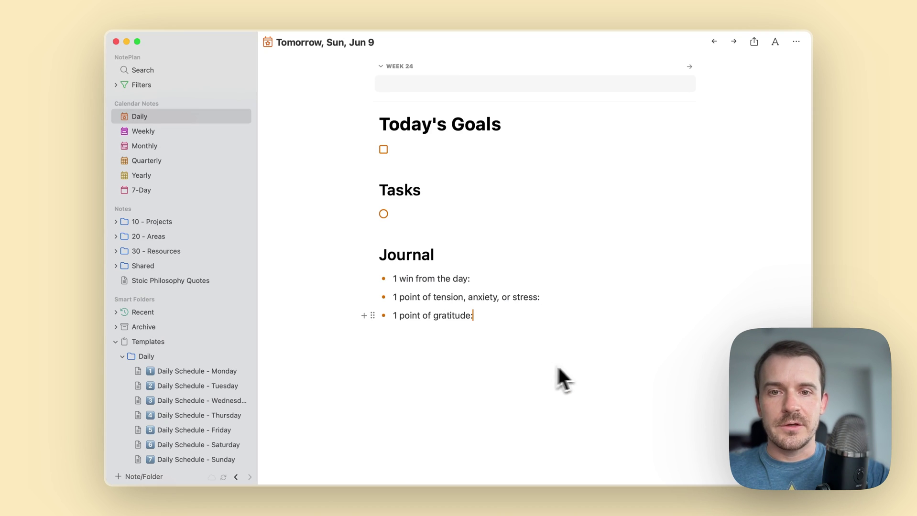
{"action": "key", "text": "super+z"}
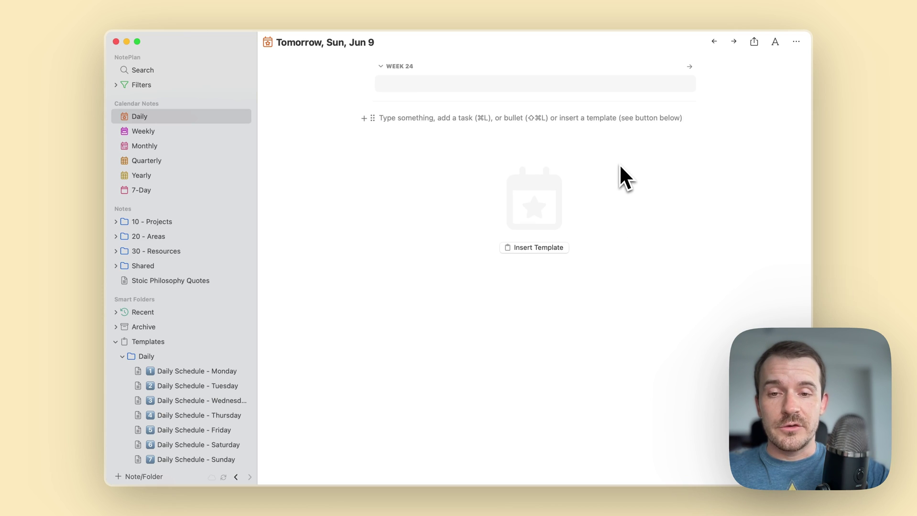
Step: Insert Daily Planning via the Cmd+J 'insert template' command, undo it, and dismiss the template list
{"action": "key", "text": "super+j"}
{"action": "type", "text": "daily"}
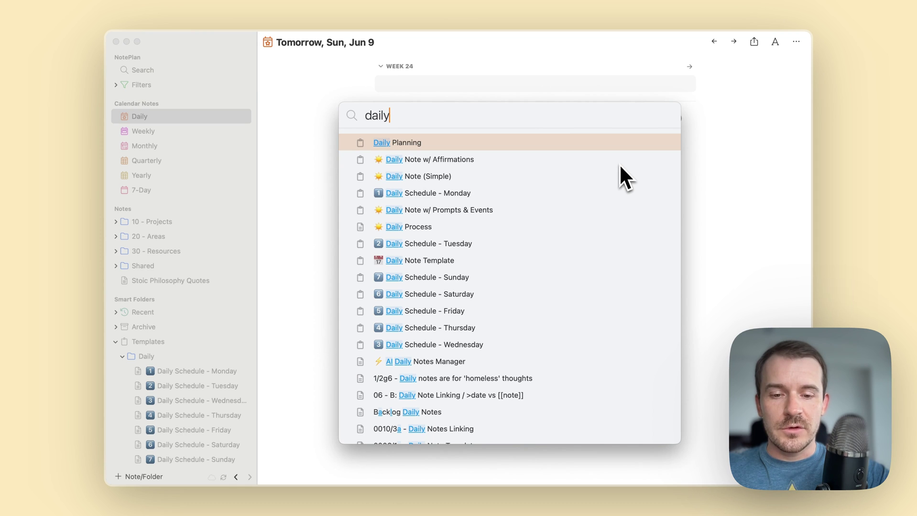
{"action": "type", "text": "insert template"}
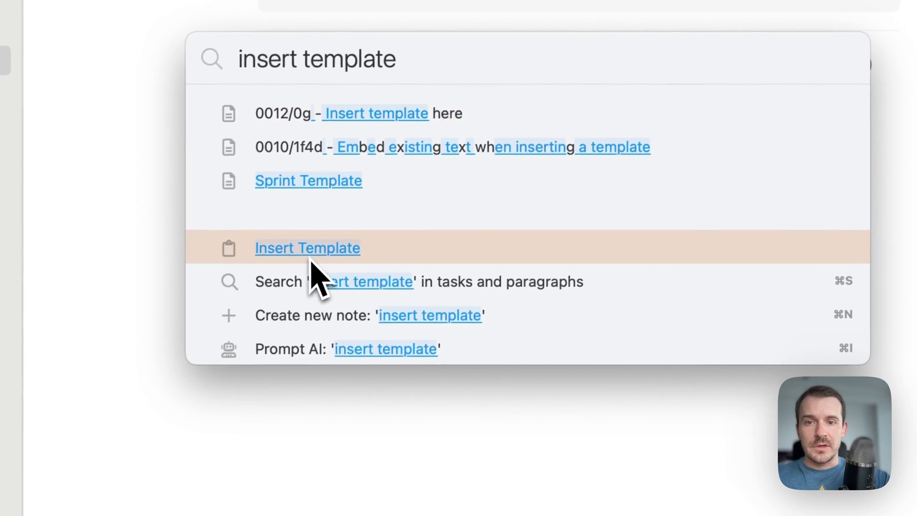
{"action": "left_click", "coordinate": [287, 274]}
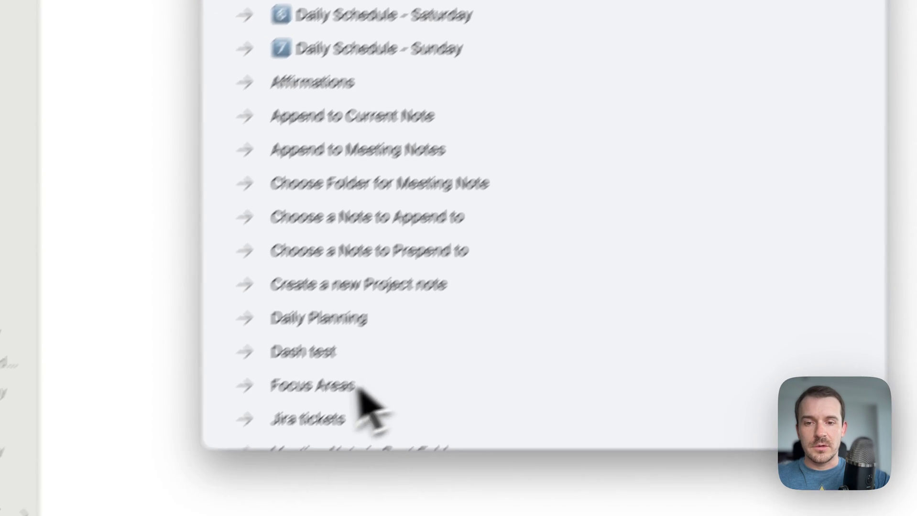
{"action": "key", "text": "Return"}
{"action": "key", "text": "super+z"}
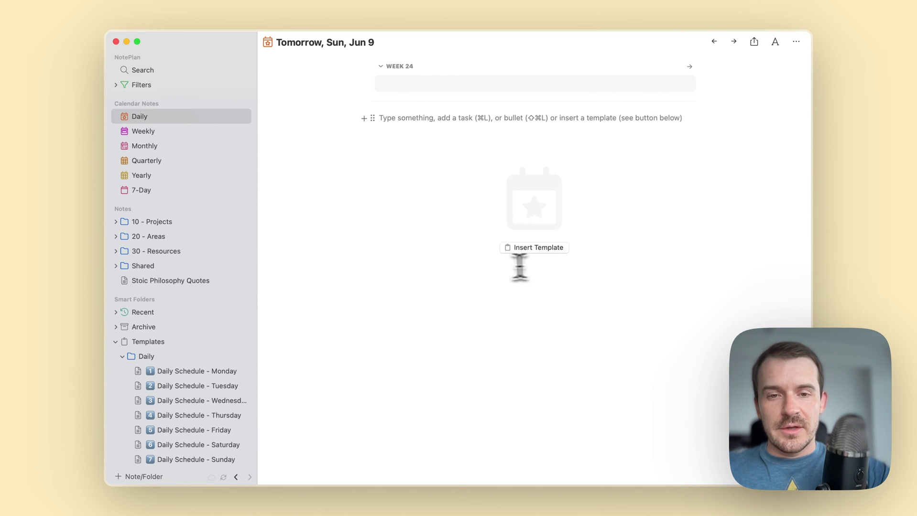
{"action": "left_click", "coordinate": [537, 248]}
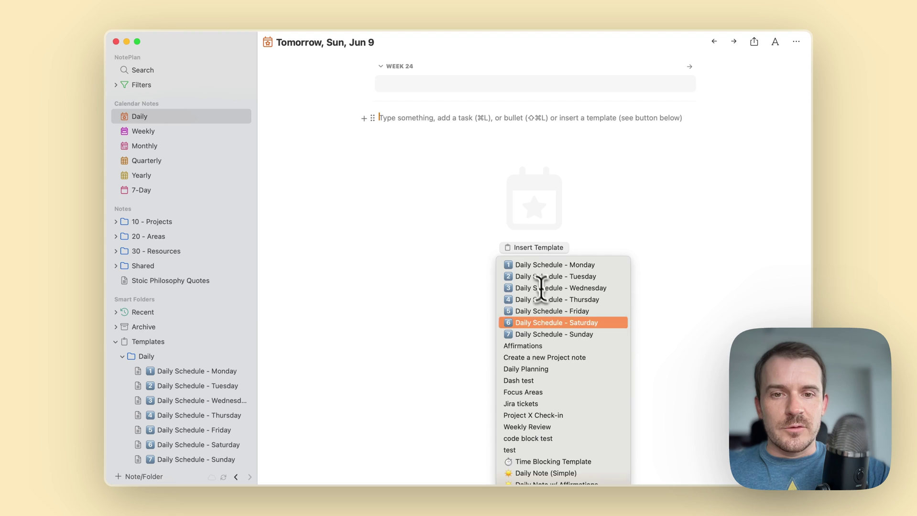
{"action": "left_click", "coordinate": [453, 197]}
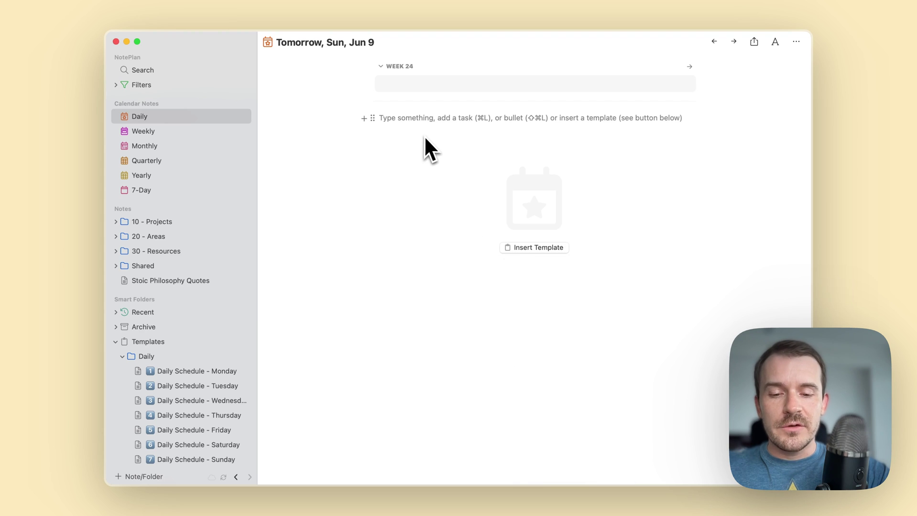
Step: Type 'Alrea', insert Daily Planning below it from the + menu, then clear the note
{"action": "type", "text": "Already some text"}
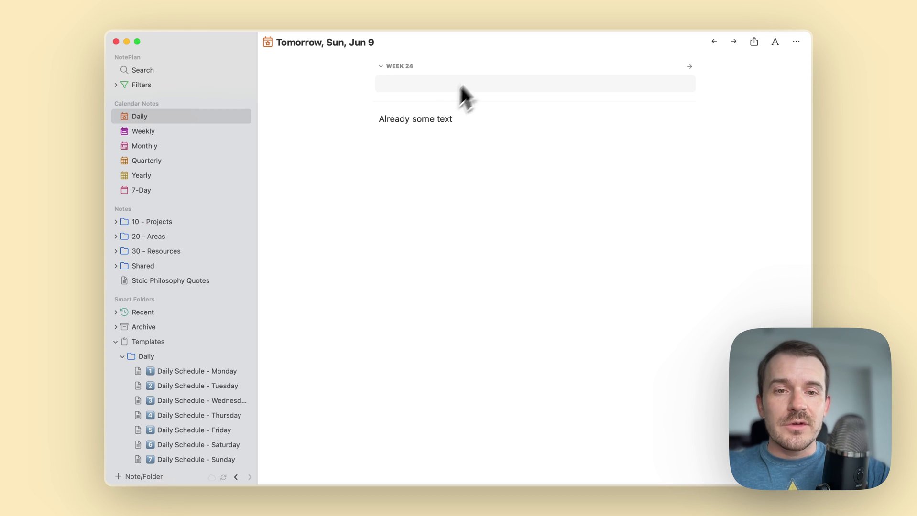
{"action": "key", "text": "Return"}
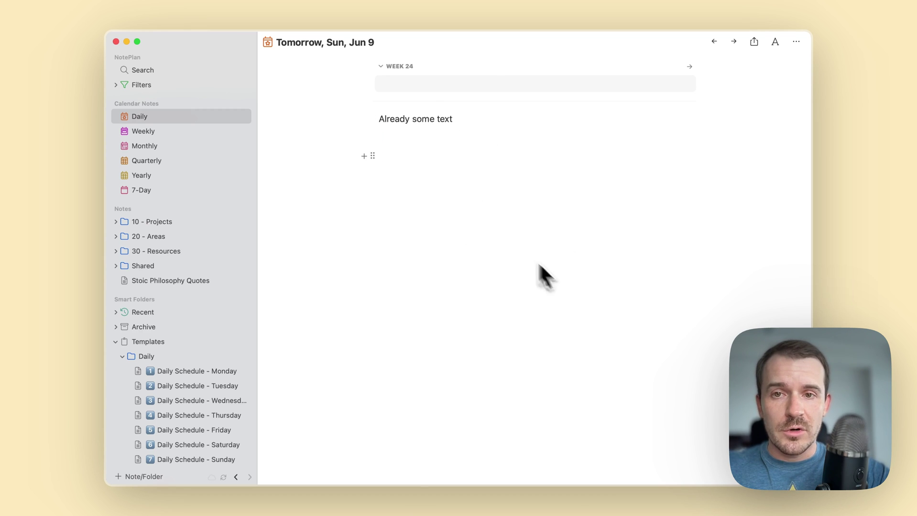
{"action": "left_click", "coordinate": [365, 157]}
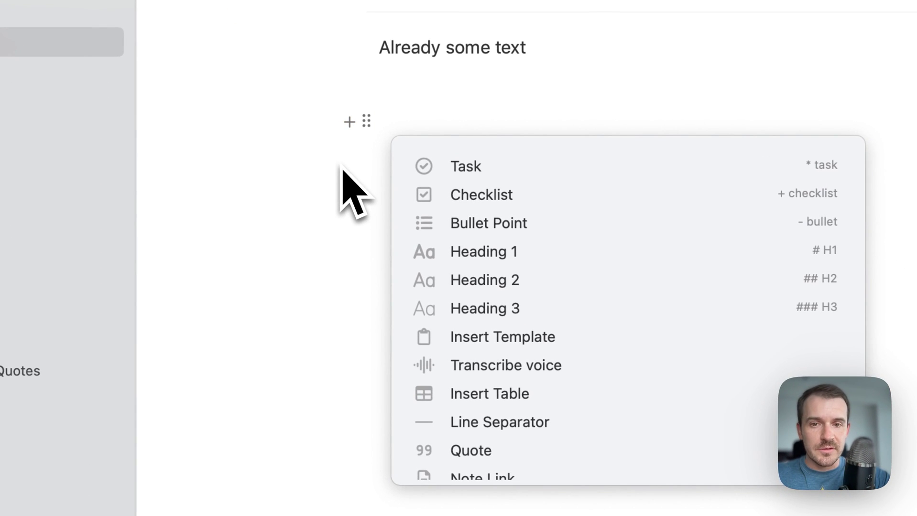
{"action": "left_click", "coordinate": [511, 343]}
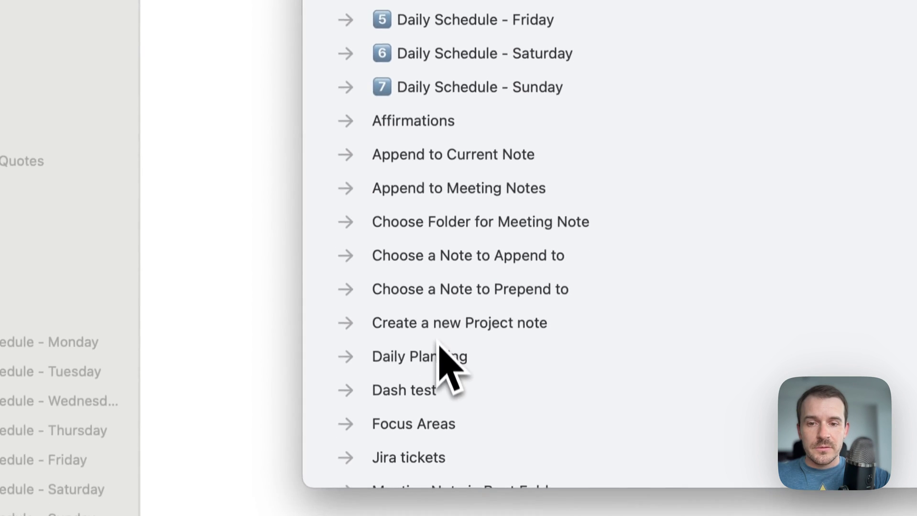
{"action": "left_click", "coordinate": [439, 354]}
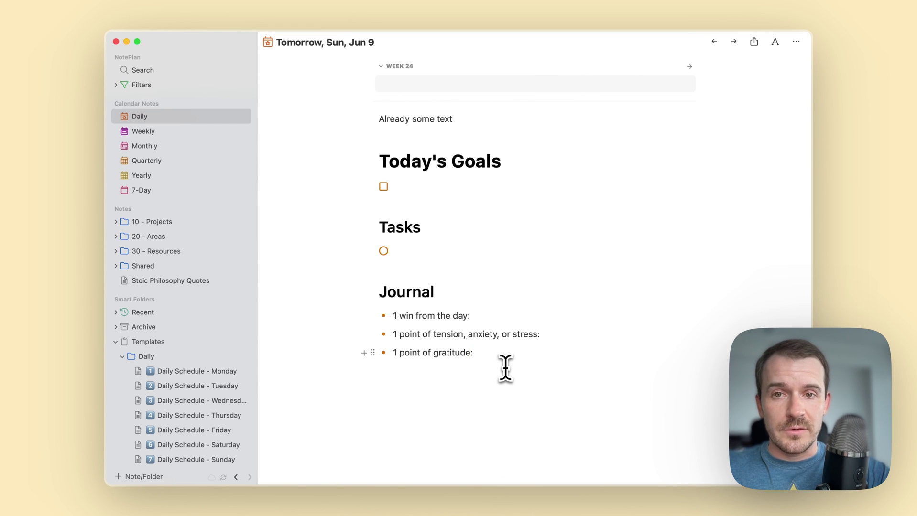
{"action": "key", "text": "super+a"}
{"action": "key", "text": "BackSpace"}
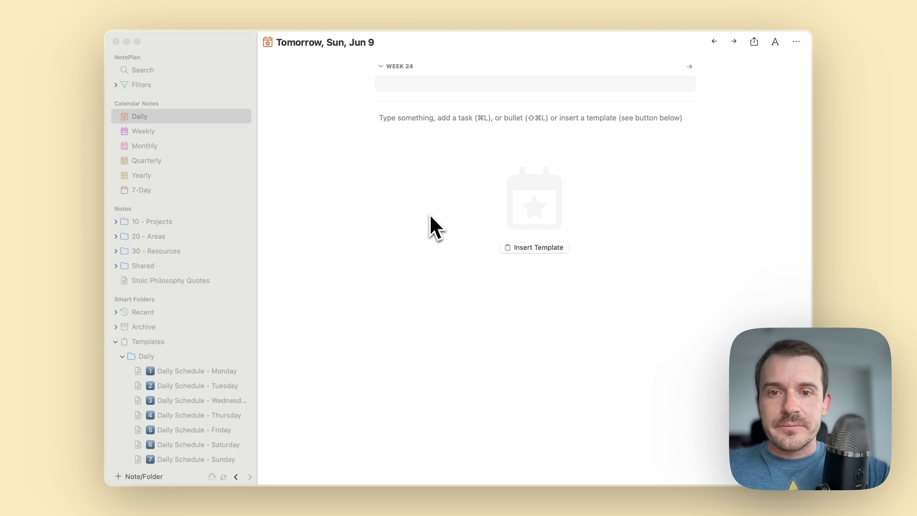
Step: Back in the browser, return to the gallery home and open the Meeting Notes category
{"action": "key", "text": "super+Tab"}
{"action": "key", "text": "super+Tab"}
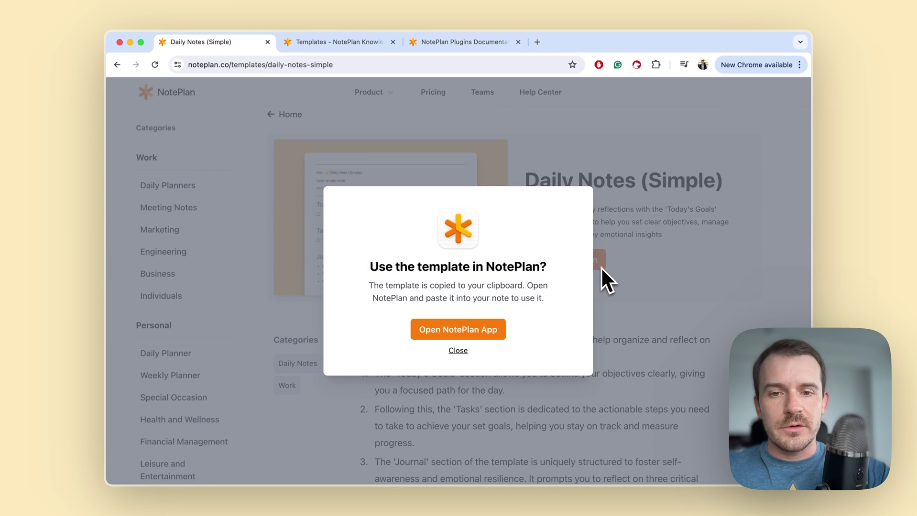
{"action": "left_click", "coordinate": [458, 351]}
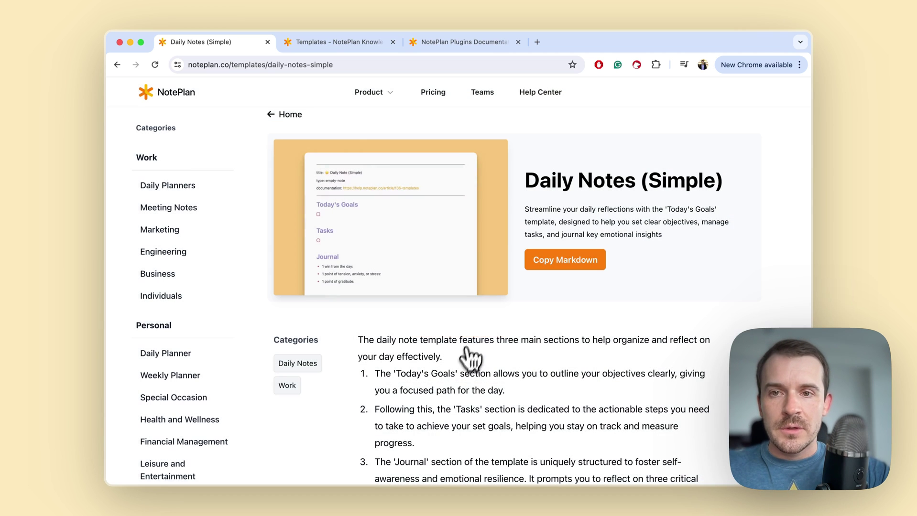
{"action": "left_click", "coordinate": [287, 115]}
{"action": "scroll", "coordinate": [510, 206], "scroll_direction": "down", "scroll_amount": 5}
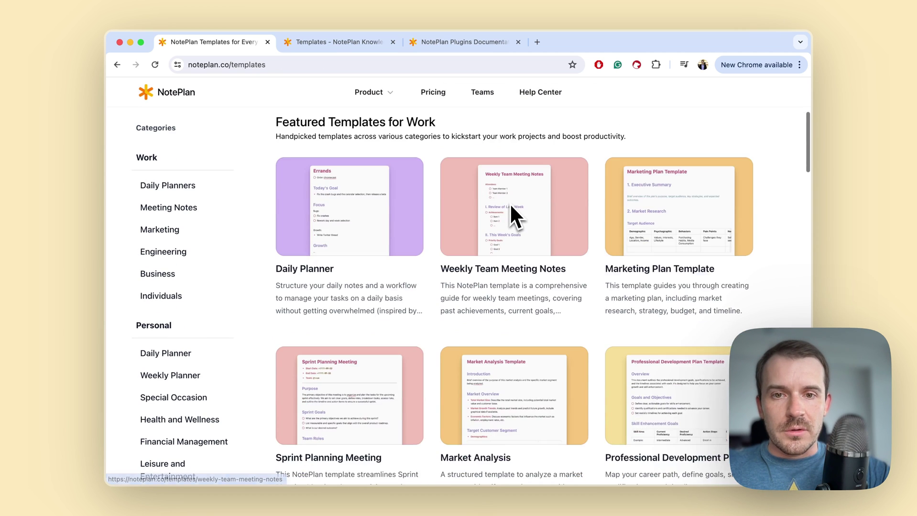
{"action": "scroll", "coordinate": [510, 215], "scroll_direction": "up", "scroll_amount": 2}
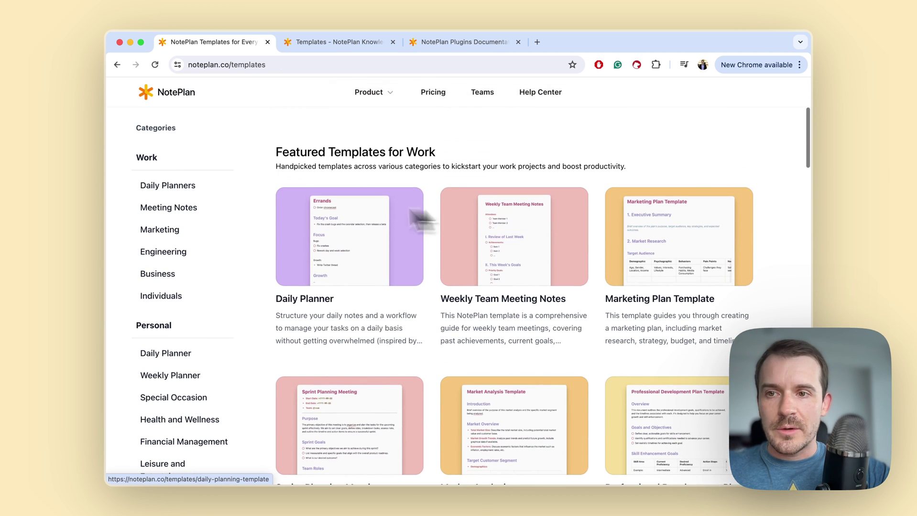
{"action": "left_click", "coordinate": [192, 207]}
{"action": "scroll", "coordinate": [548, 296], "scroll_direction": "down", "scroll_amount": 8}
{"action": "scroll", "coordinate": [548, 296], "scroll_direction": "up", "scroll_amount": 5}
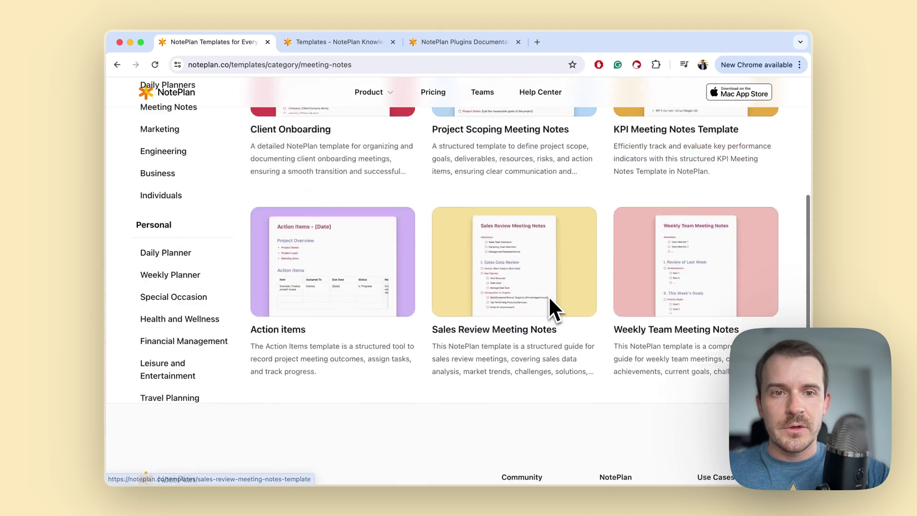
{"action": "scroll", "coordinate": [459, 244], "scroll_direction": "up", "scroll_amount": 1}
{"action": "scroll", "coordinate": [459, 244], "scroll_direction": "up", "scroll_amount": 1}
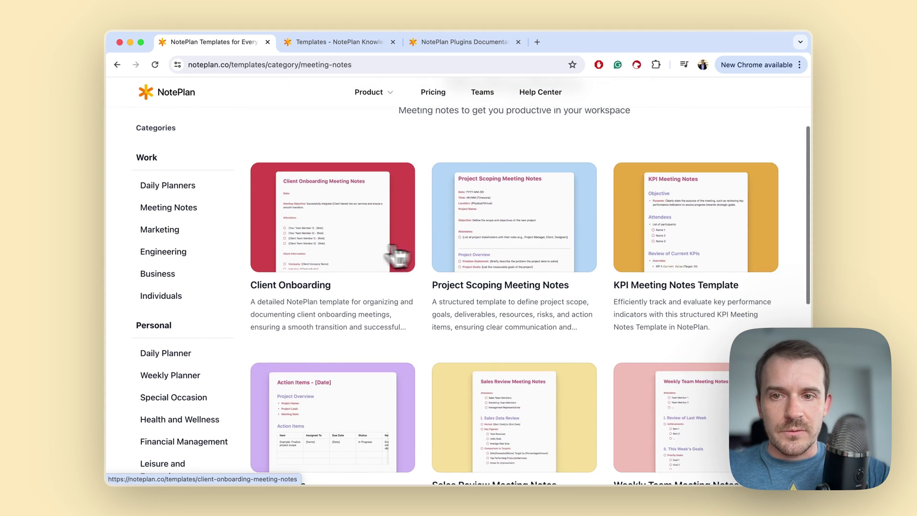
Step: Open the Client Onboarding template and view its enlarged preview
{"action": "left_click", "coordinate": [339, 254]}
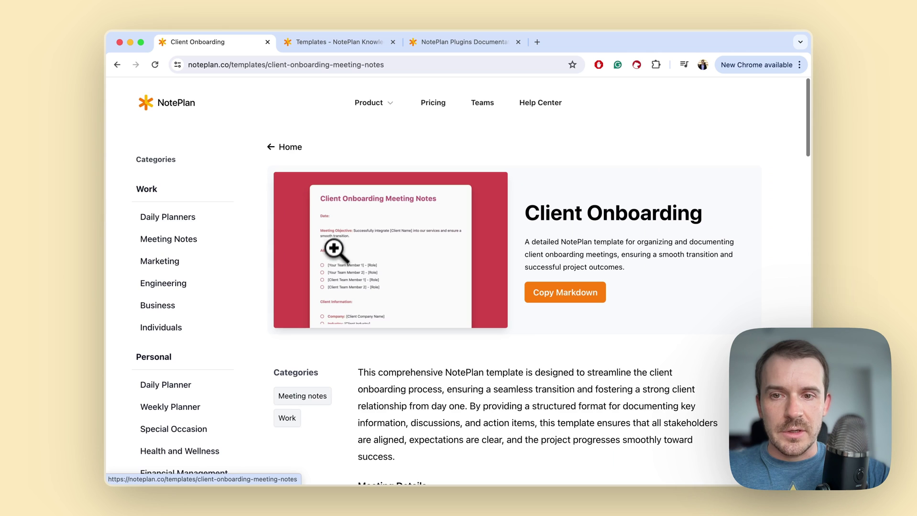
{"action": "left_click", "coordinate": [391, 254]}
{"action": "left_click", "coordinate": [450, 328]}
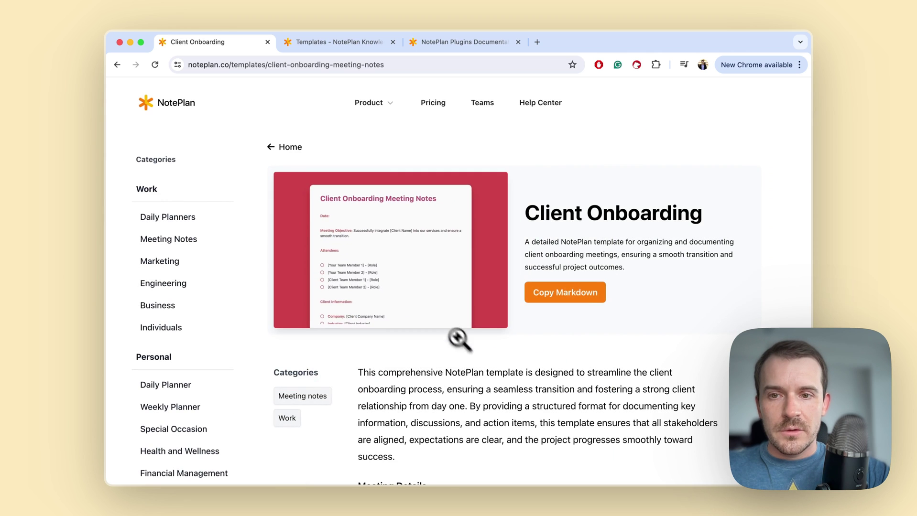
{"action": "left_click", "coordinate": [454, 327]}
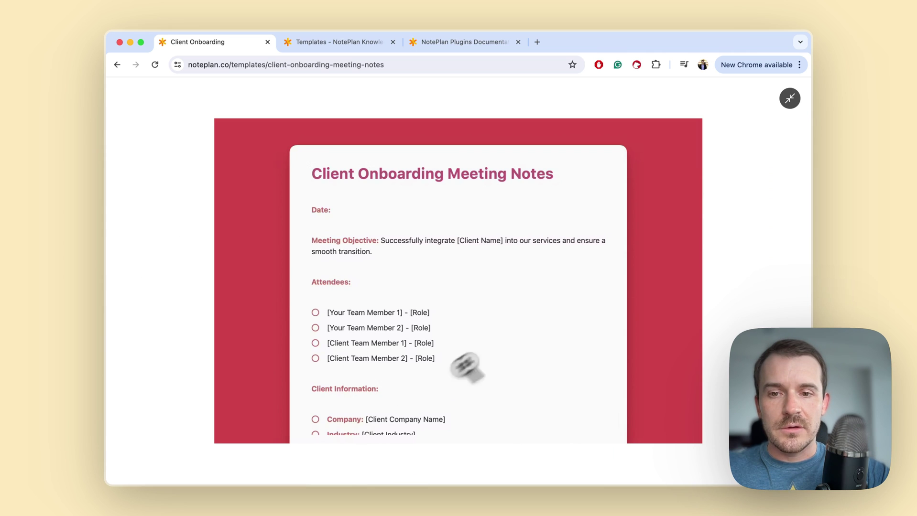
{"action": "left_click", "coordinate": [790, 98]}
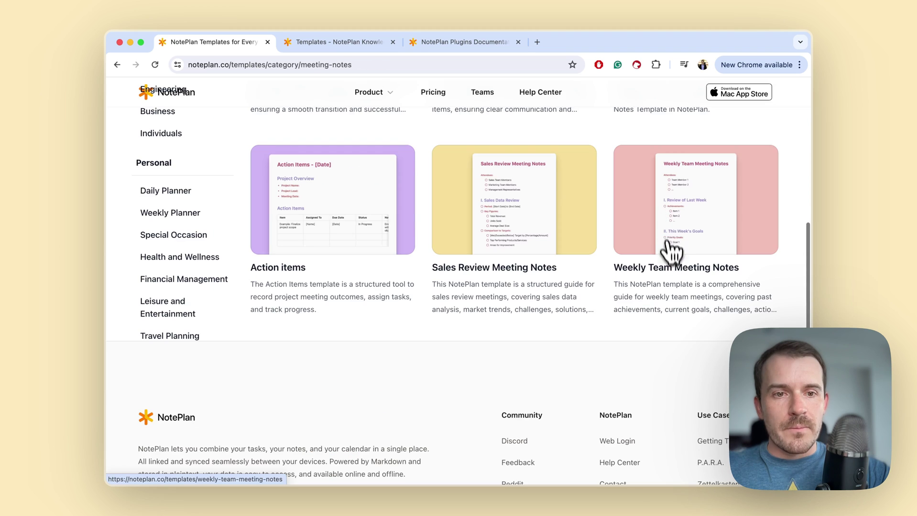
Step: Open the Weekly Team Meeting Notes template and view its enlarged preview
{"action": "left_click", "coordinate": [681, 252]}
{"action": "left_click", "coordinate": [378, 283]}
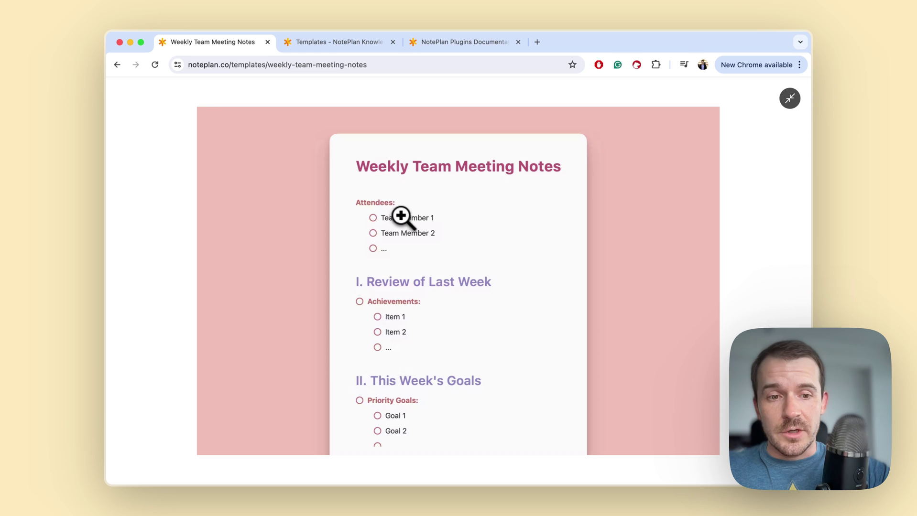
{"action": "left_click", "coordinate": [790, 98]}
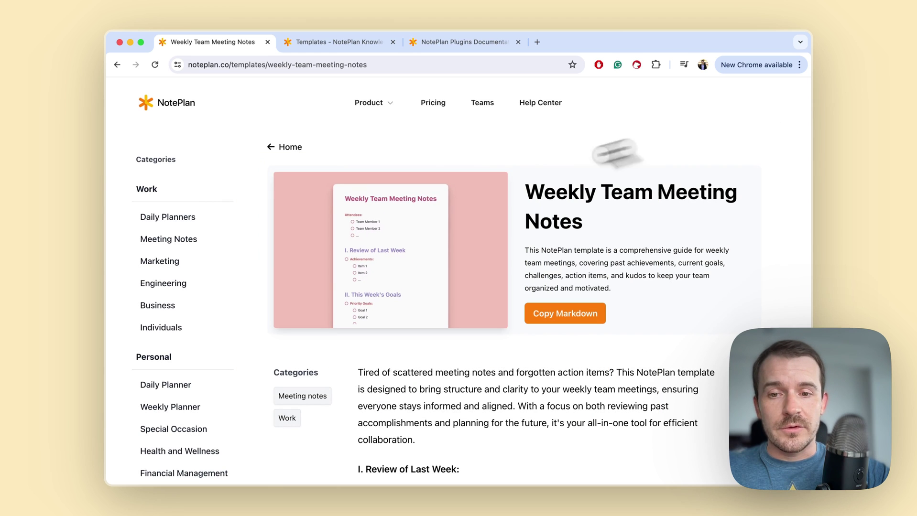
{"action": "scroll", "coordinate": [183, 243], "scroll_direction": "down", "scroll_amount": 1}
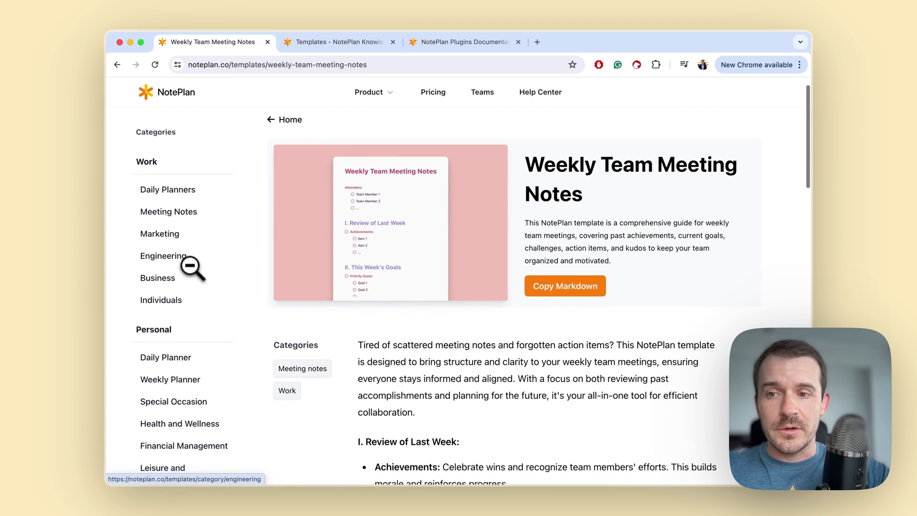
Step: Browse the Marketing and Engineering template categories
{"action": "left_click", "coordinate": [171, 239]}
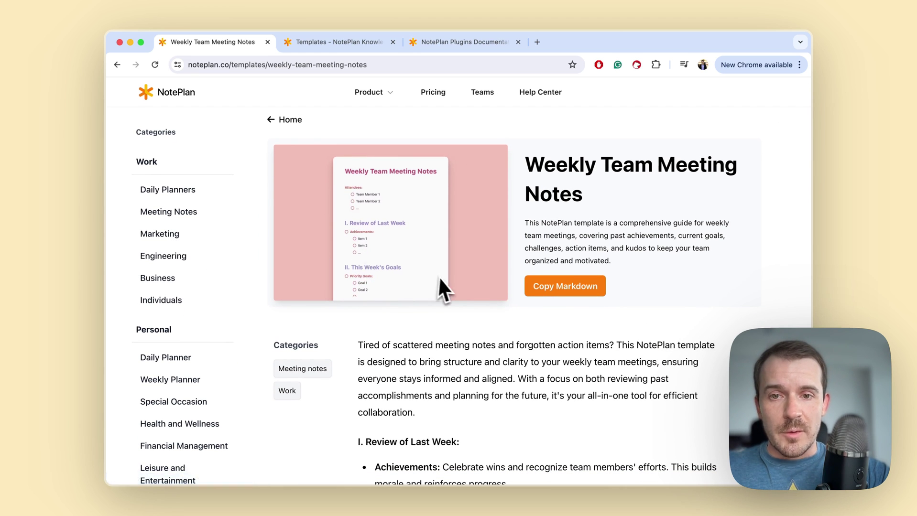
{"action": "scroll", "coordinate": [506, 323], "scroll_direction": "down", "scroll_amount": 3}
{"action": "scroll", "coordinate": [514, 330], "scroll_direction": "down", "scroll_amount": 2}
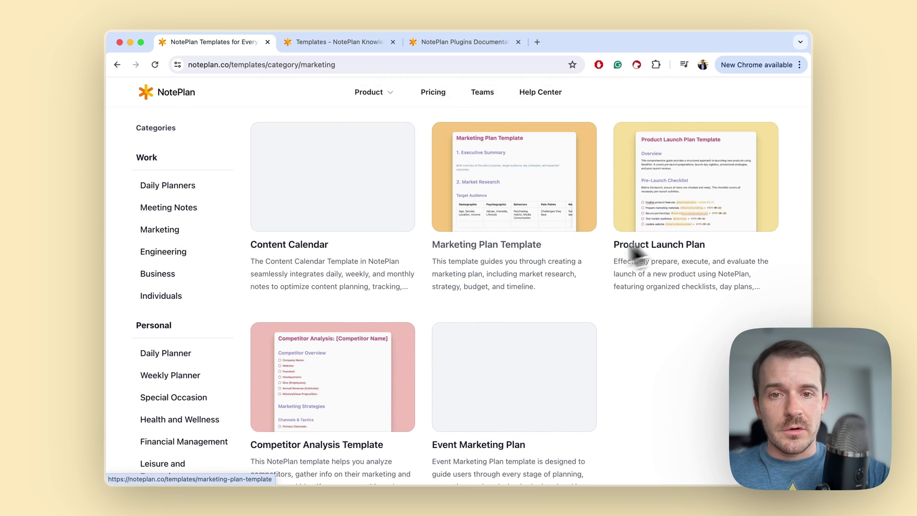
{"action": "left_click", "coordinate": [164, 253]}
{"action": "scroll", "coordinate": [335, 297], "scroll_direction": "down", "scroll_amount": 5}
{"action": "scroll", "coordinate": [532, 262], "scroll_direction": "down", "scroll_amount": 3}
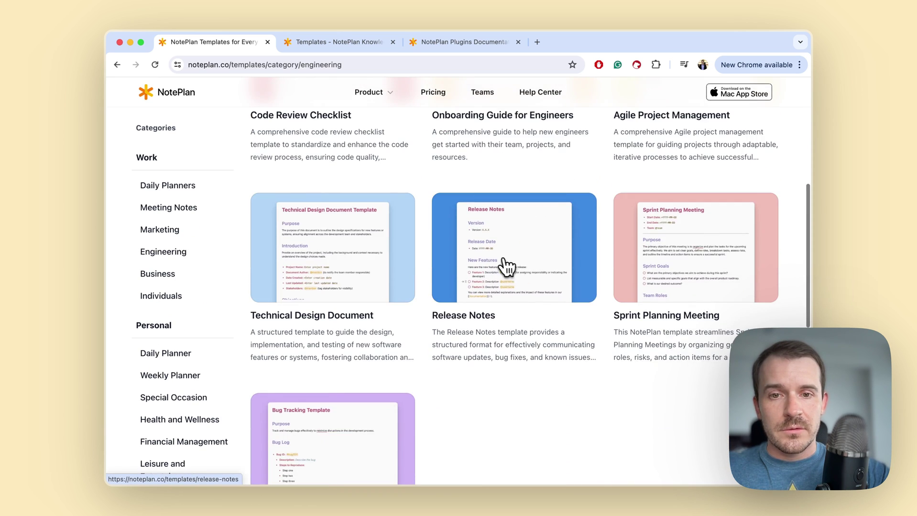
Step: Preview the Release Notes template enlarged, then open the Weekly Planner category
{"action": "left_click", "coordinate": [557, 263]}
{"action": "left_click", "coordinate": [395, 238]}
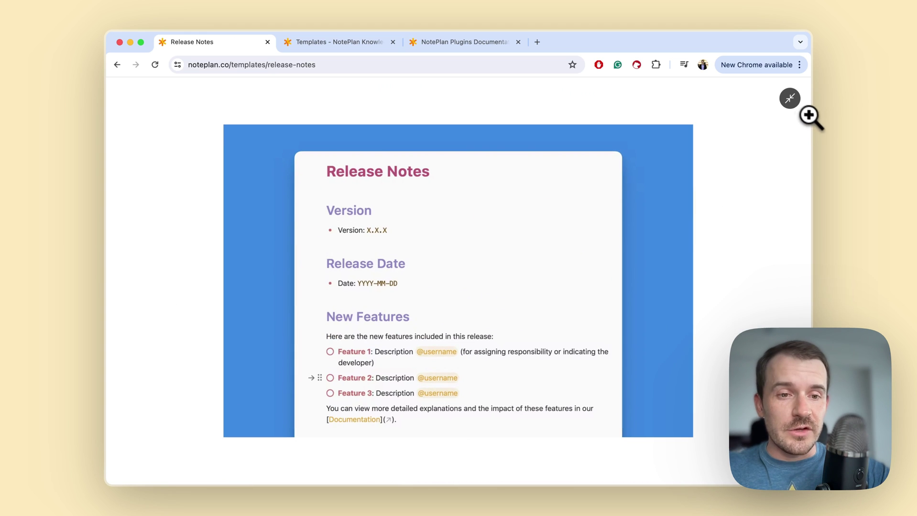
{"action": "left_click", "coordinate": [788, 100]}
{"action": "scroll", "coordinate": [188, 299], "scroll_direction": "down", "scroll_amount": 4}
{"action": "scroll", "coordinate": [194, 373], "scroll_direction": "down", "scroll_amount": 3}
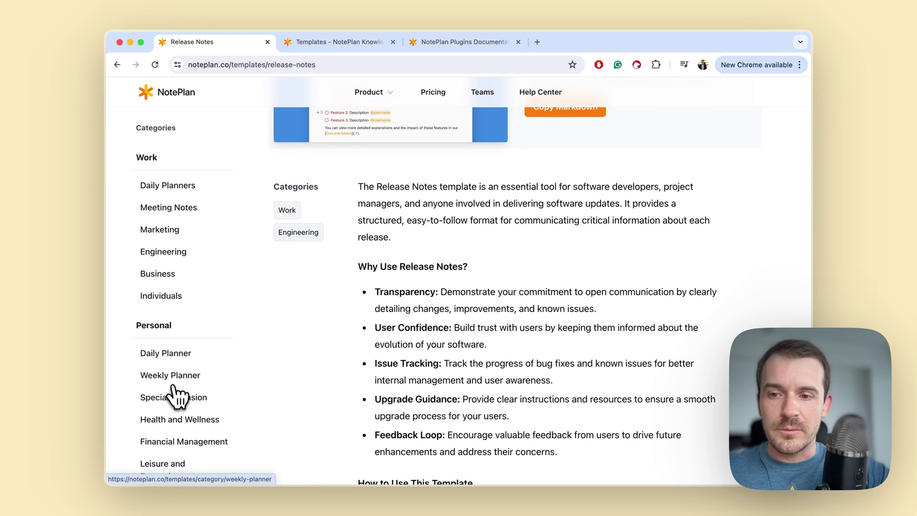
{"action": "left_click", "coordinate": [176, 378]}
Step: Open the Weekly Goal Setting template and view its enlarged preview
{"action": "scroll", "coordinate": [508, 385], "scroll_direction": "down", "scroll_amount": 3}
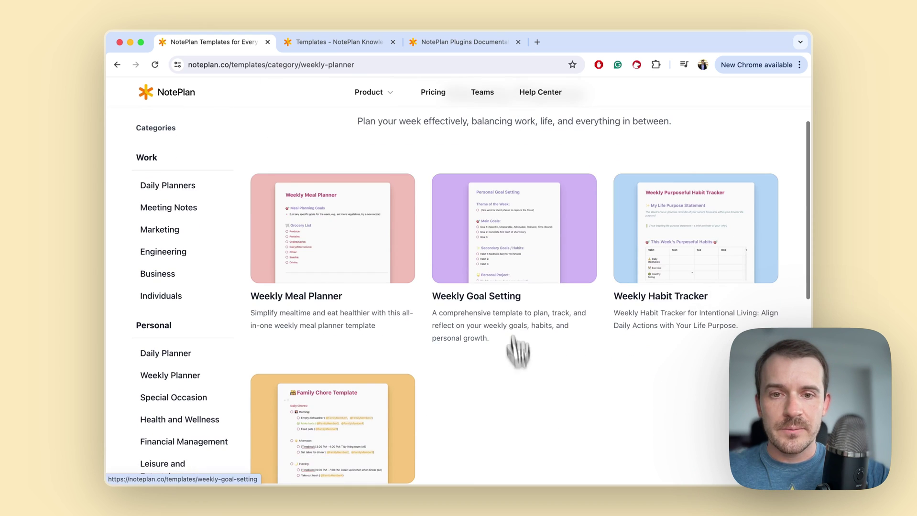
{"action": "left_click", "coordinate": [506, 232]}
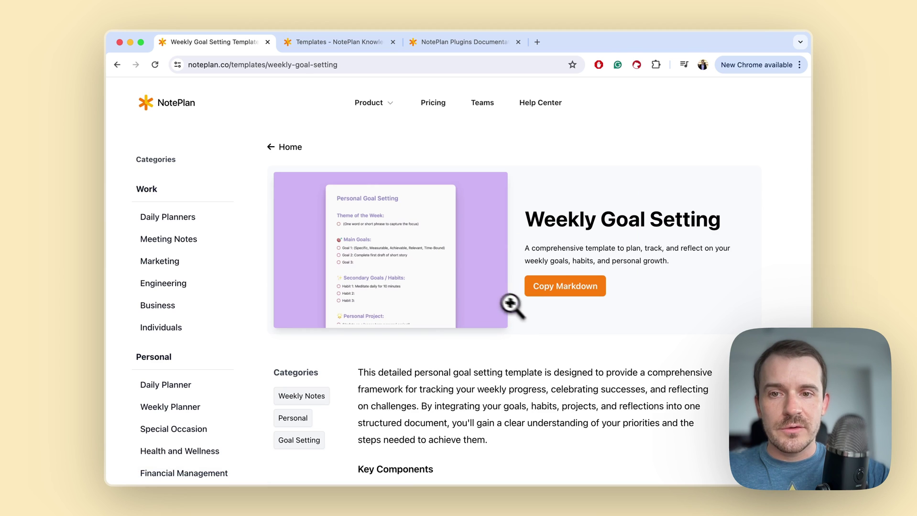
{"action": "left_click", "coordinate": [435, 271]}
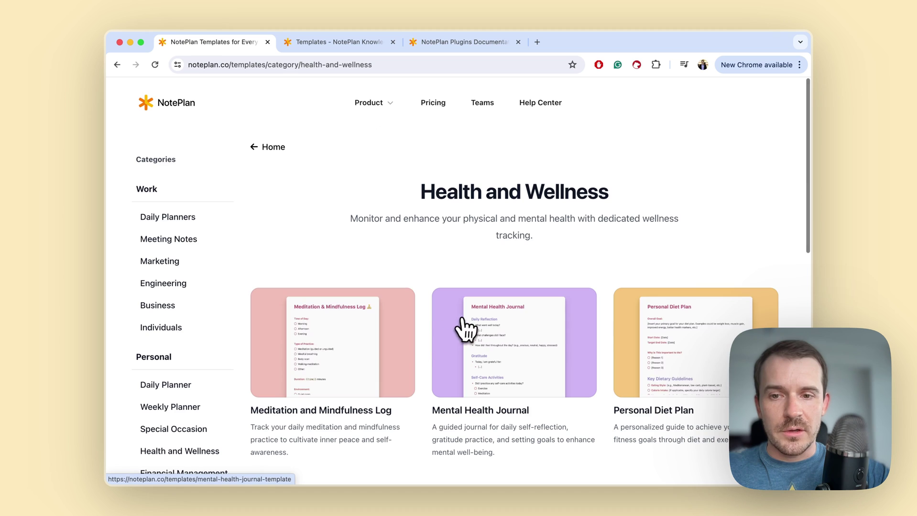
{"action": "scroll", "coordinate": [535, 313], "scroll_direction": "down", "scroll_amount": 1}
{"action": "scroll", "coordinate": [535, 314], "scroll_direction": "down", "scroll_amount": 1}
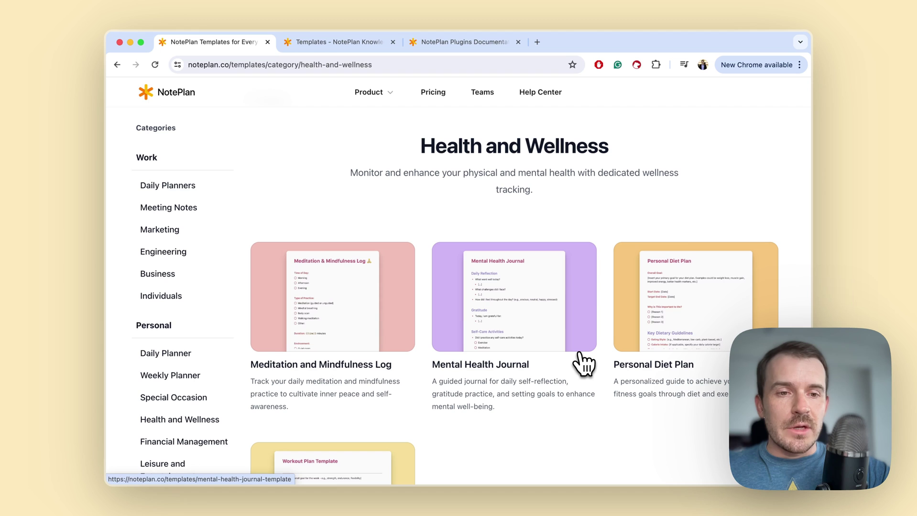
{"action": "scroll", "coordinate": [581, 369], "scroll_direction": "down", "scroll_amount": 2}
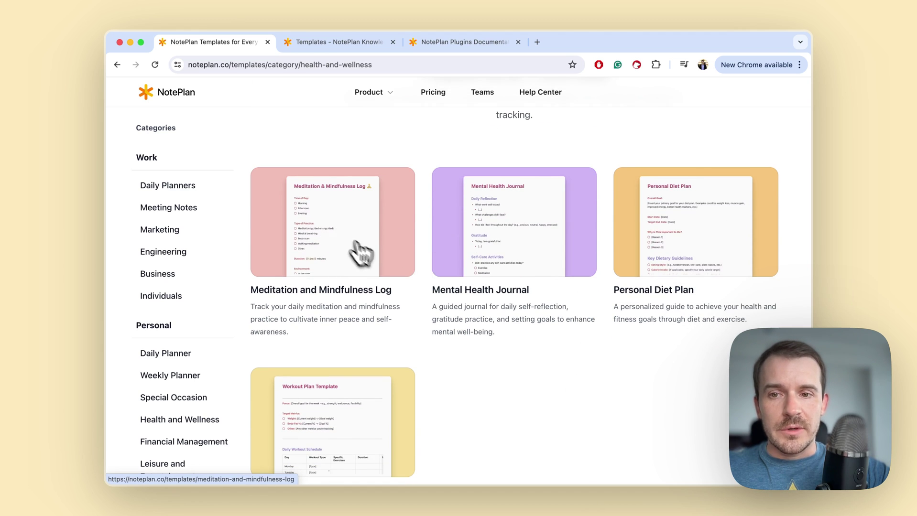
Step: Preview the Meditation and Mindfulness Log template, then open Daily Planners > Daily Notes (Simple)
{"action": "left_click", "coordinate": [364, 255]}
{"action": "left_click", "coordinate": [406, 280]}
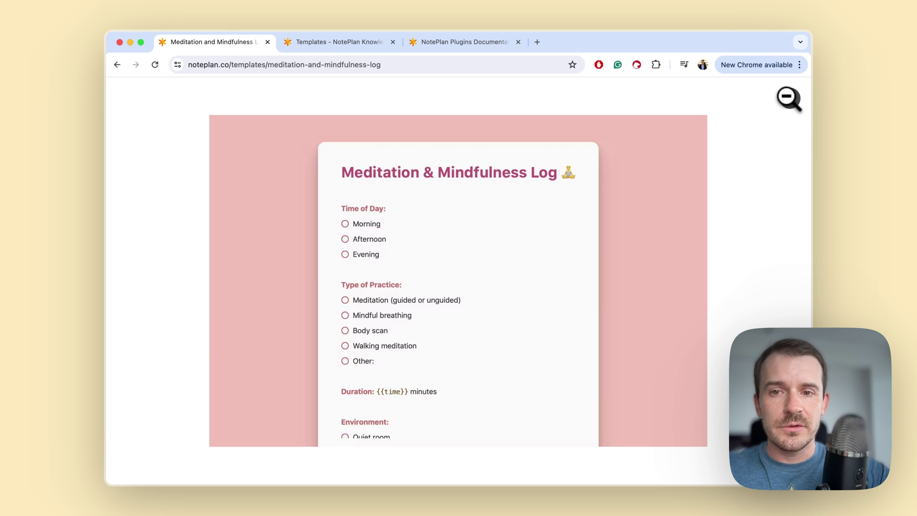
{"action": "left_click", "coordinate": [788, 99]}
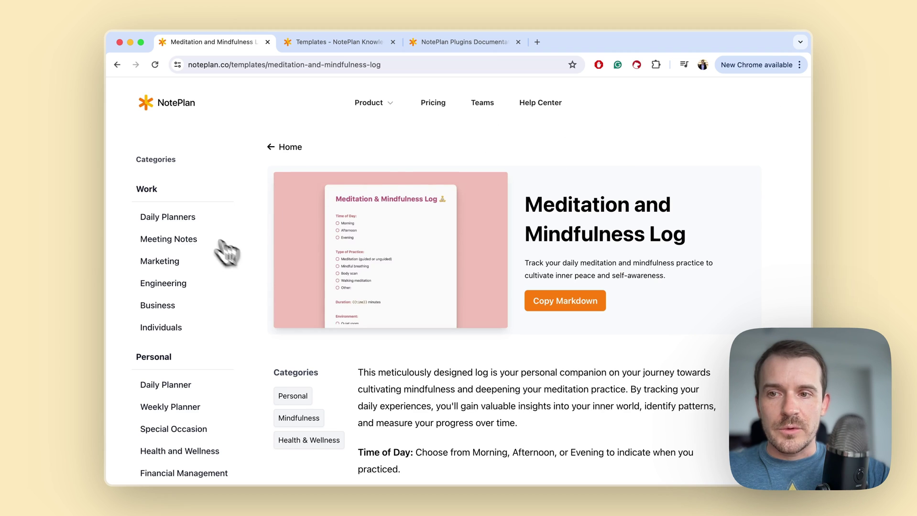
{"action": "left_click", "coordinate": [173, 219]}
{"action": "left_click", "coordinate": [378, 355]}
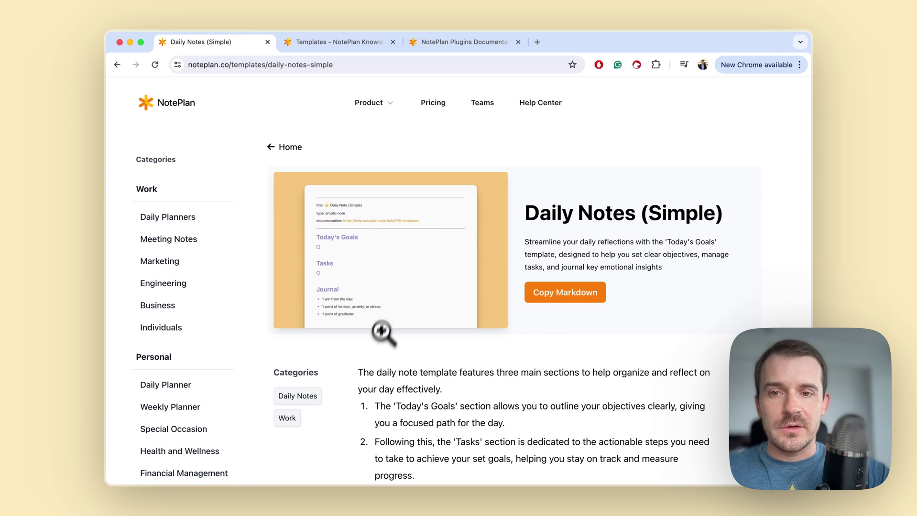
Step: Check the Daily Notes (Simple) preview and open a blank line below the Tasks section
{"action": "left_click", "coordinate": [401, 242]}
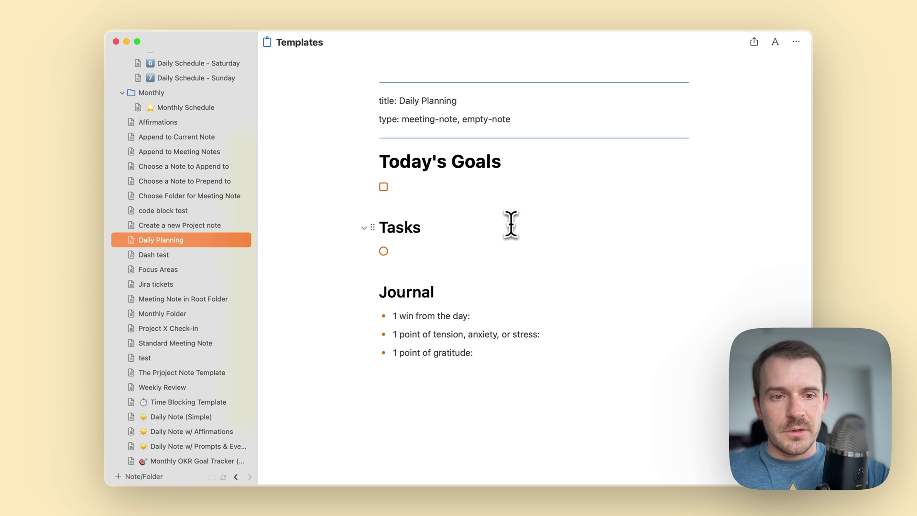
{"action": "left_click", "coordinate": [423, 188]}
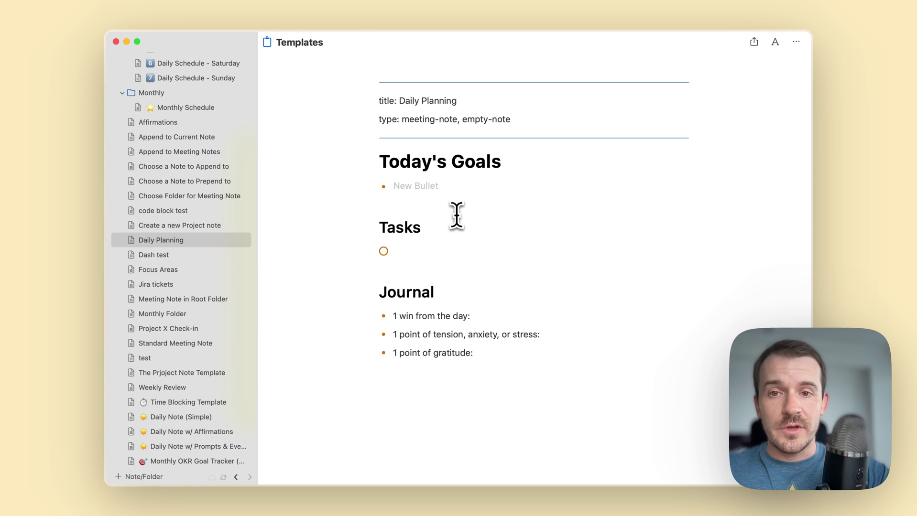
{"action": "left_click", "coordinate": [420, 186]}
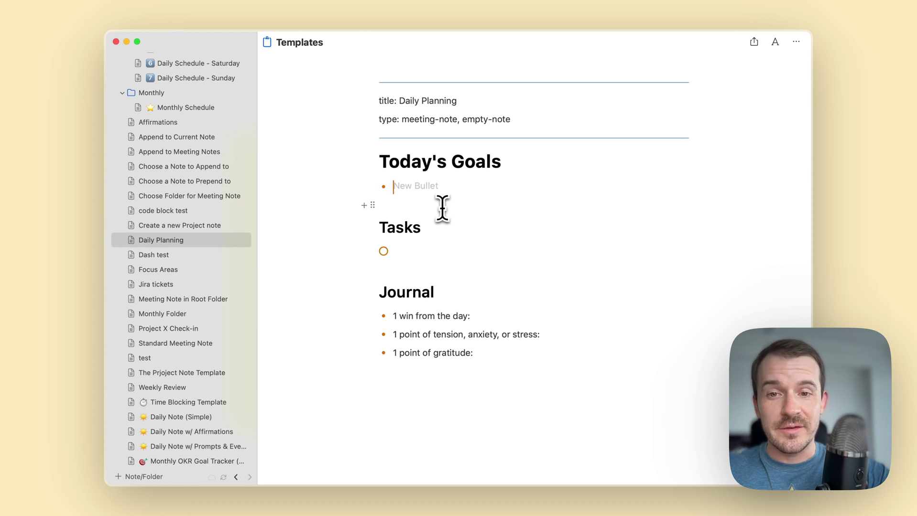
{"action": "left_click", "coordinate": [424, 277]}
{"action": "key", "text": "Return"}
{"action": "key", "text": "Return"}
Step: Add a '## Current Goals' heading and move it up above Tasks
{"action": "type", "text": "## "}
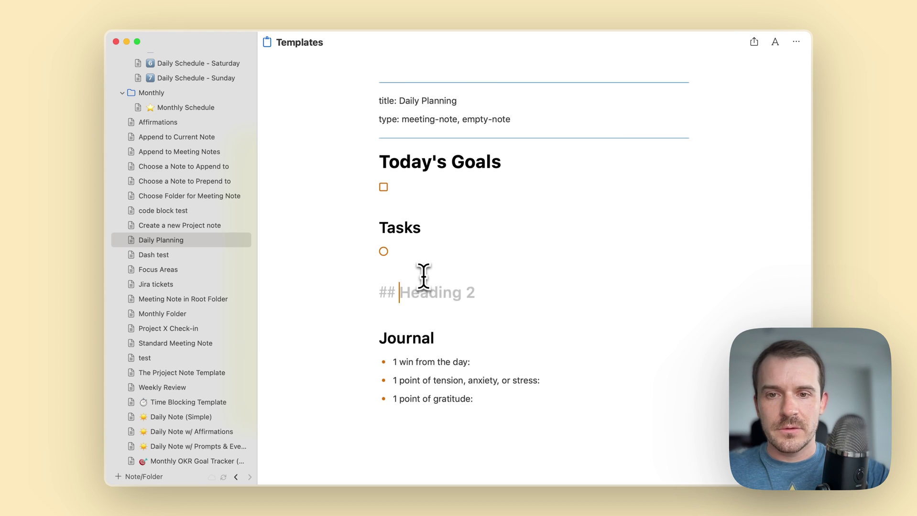
{"action": "type", "text": "Current Goals"}
{"action": "key", "text": "Return"}
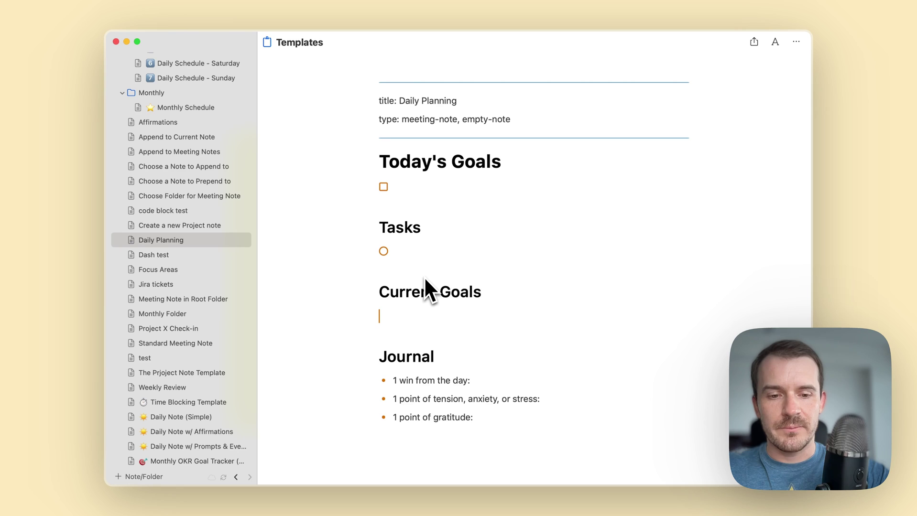
{"action": "key", "text": "shift+Up"}
{"action": "key", "text": "alt+super+Up"}
{"action": "key", "text": "alt+super+Up"}
{"action": "key", "text": "Right"}
Step: List 'Grow the business' and 'Improve Jiu Jitsu skills' as bullets under Current Goals
{"action": "type", "text": "- "}
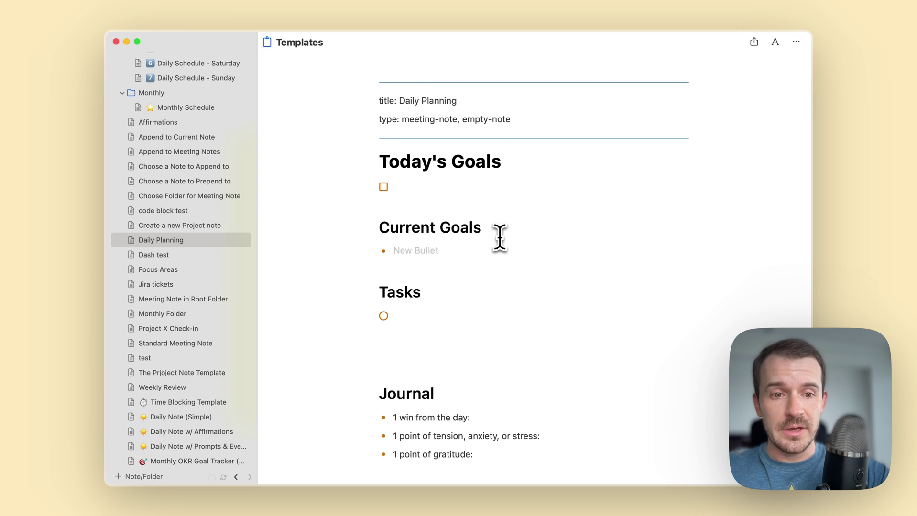
{"action": "type", "text": "Grow "}
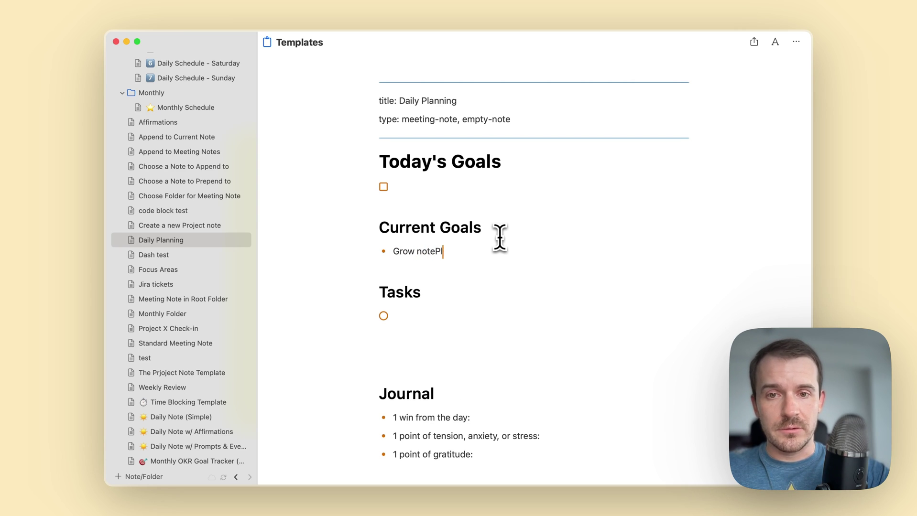
{"action": "type", "text": "the business"}
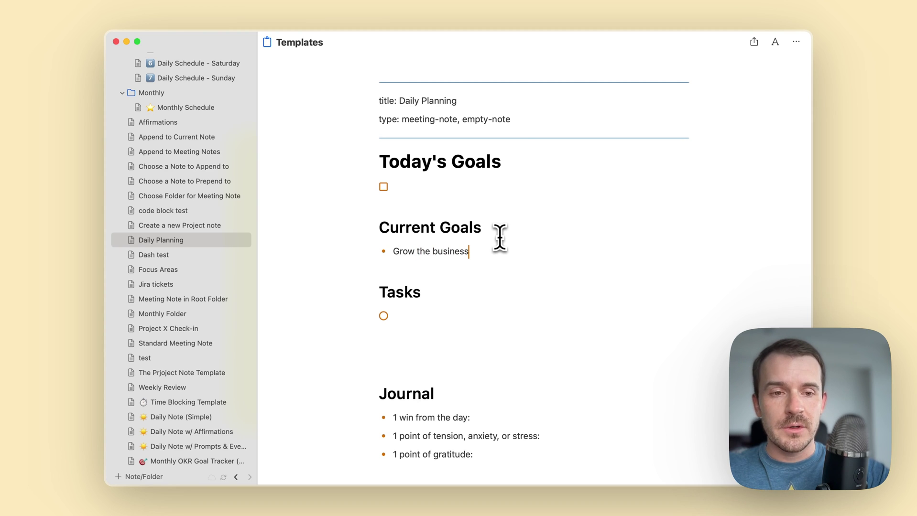
{"action": "key", "text": "Return"}
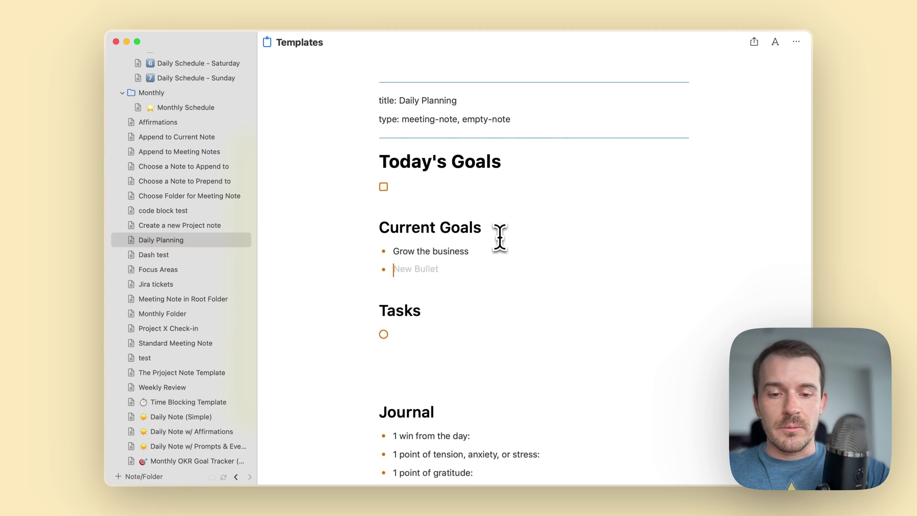
{"action": "type", "text": "Improve Jiu Jitsu skills"}
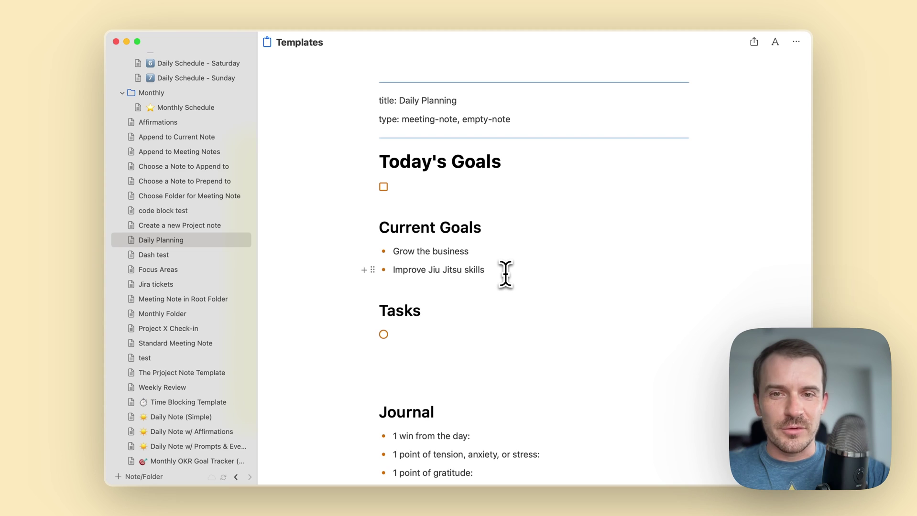
{"action": "left_click_drag", "start_coordinate": [492, 269], "coordinate": [342, 235]}
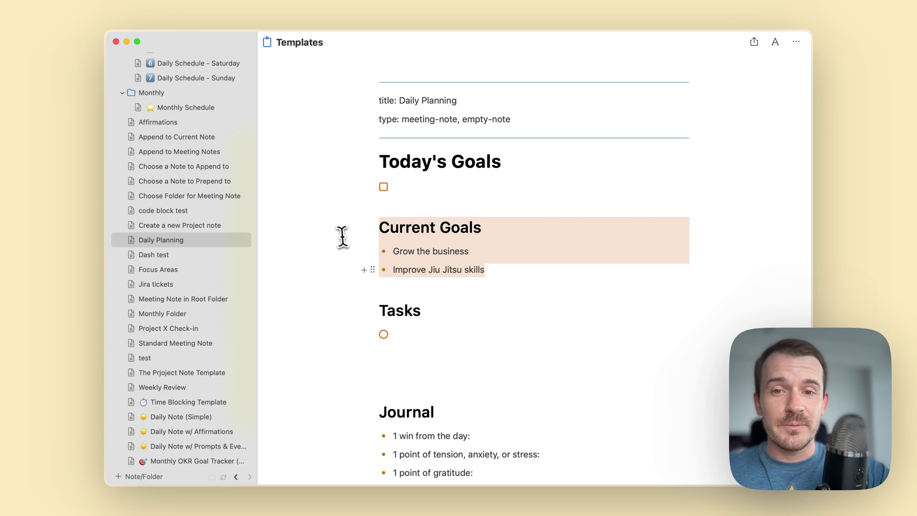
{"action": "left_click", "coordinate": [506, 286]}
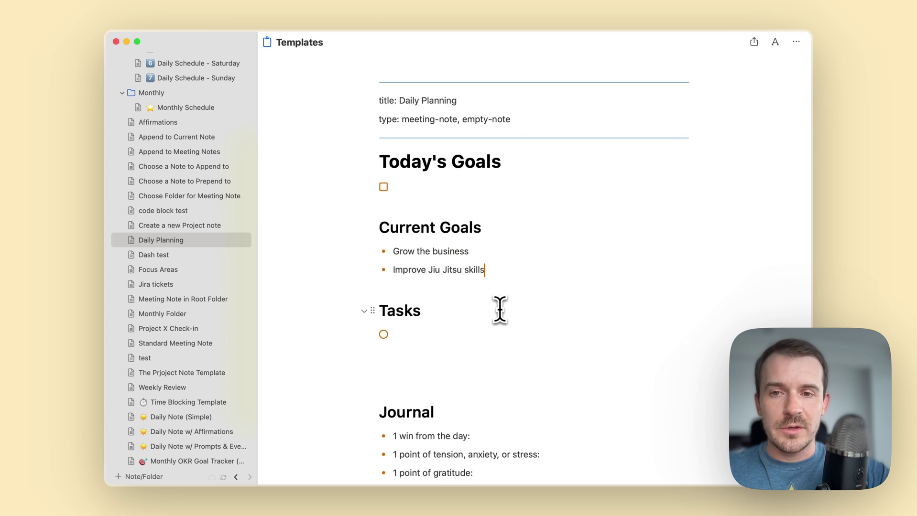
Step: Open Daily Schedule - Monday and scroll its time-blocked plan from 07:00 Journal + breakfast down to 21:00 Reading
{"action": "scroll", "coordinate": [198, 234], "scroll_direction": "up", "scroll_amount": 5}
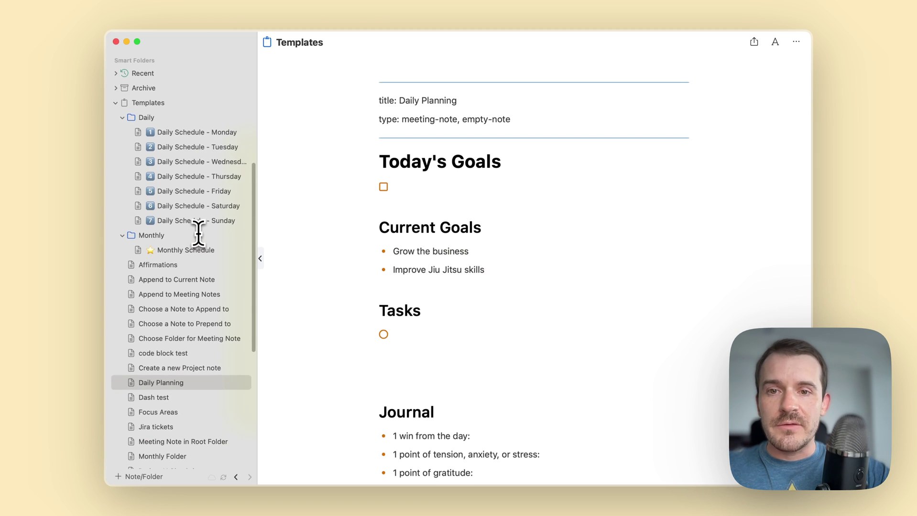
{"action": "scroll", "coordinate": [198, 235], "scroll_direction": "up", "scroll_amount": 2}
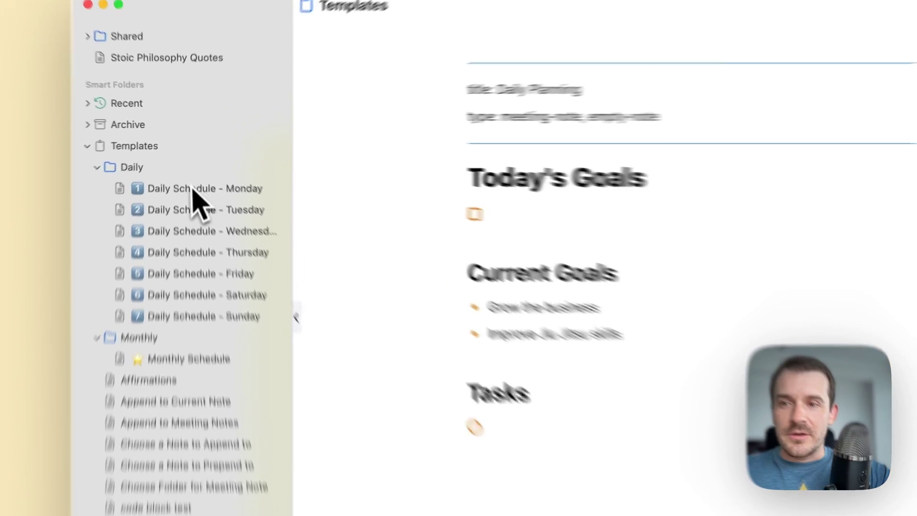
{"action": "left_click", "coordinate": [192, 170]}
{"action": "scroll", "coordinate": [600, 345], "scroll_direction": "down", "scroll_amount": 2}
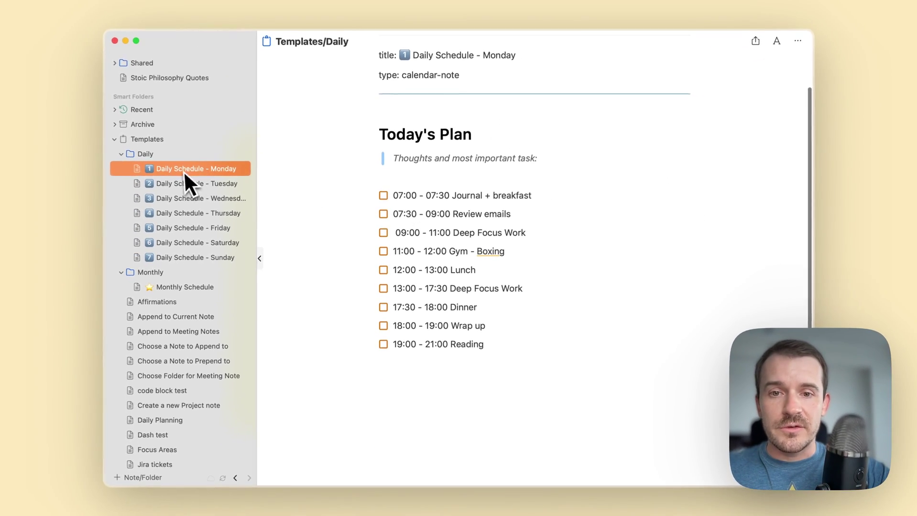
{"action": "scroll", "coordinate": [410, 214], "scroll_direction": "down", "scroll_amount": 2}
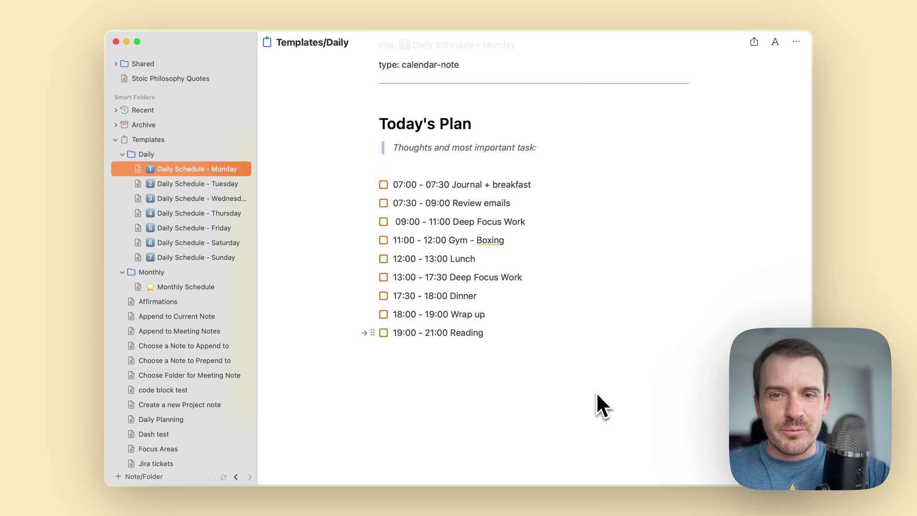
{"action": "double_click", "coordinate": [496, 334]}
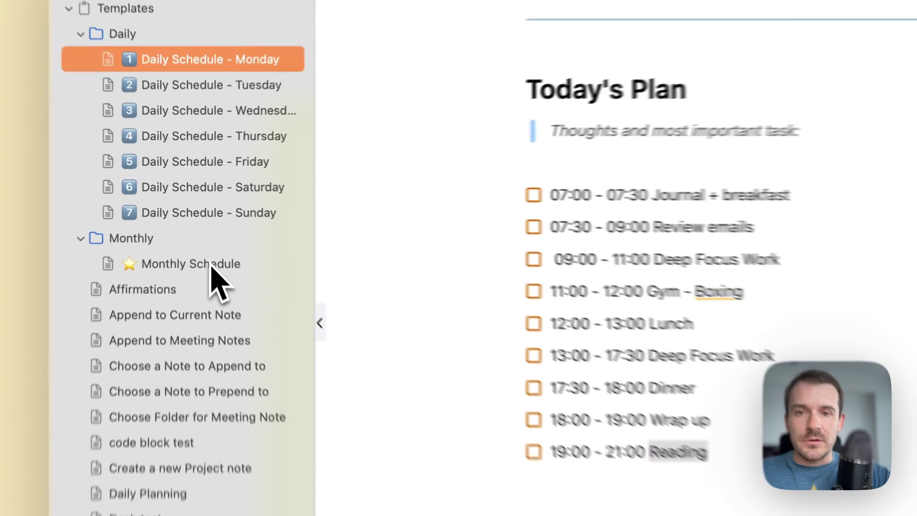
Step: Open the Monthly Schedule template and select its Pay Rent, Review goals, Plan goals and Goals lines
{"action": "left_click", "coordinate": [197, 224]}
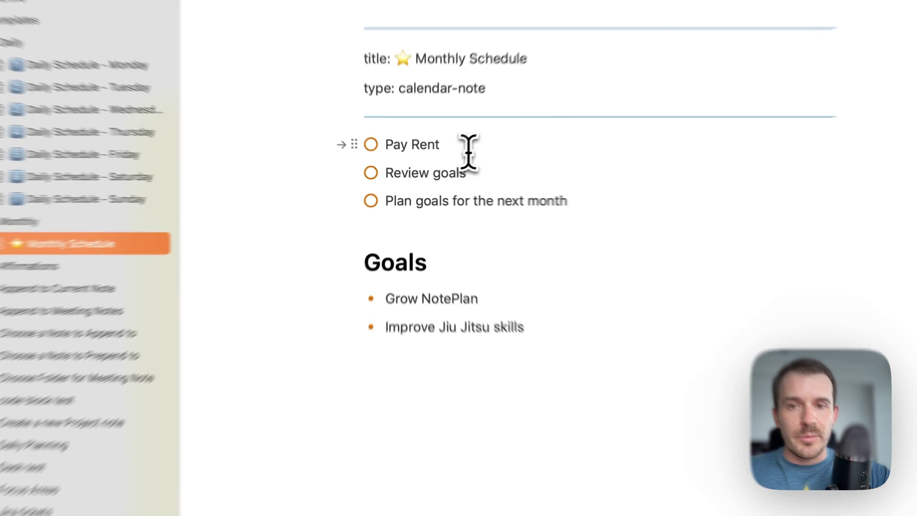
{"action": "left_click_drag", "start_coordinate": [469, 152], "coordinate": [391, 144]}
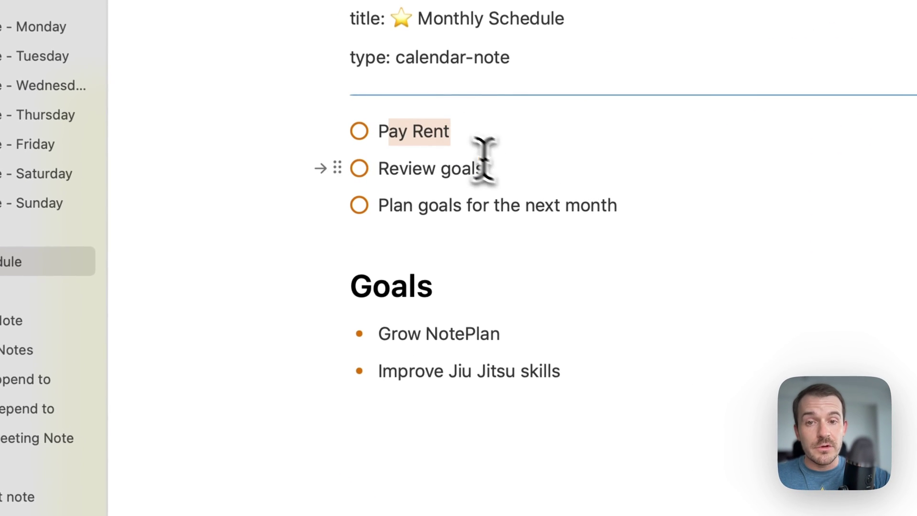
{"action": "left_click_drag", "start_coordinate": [471, 170], "coordinate": [405, 174]}
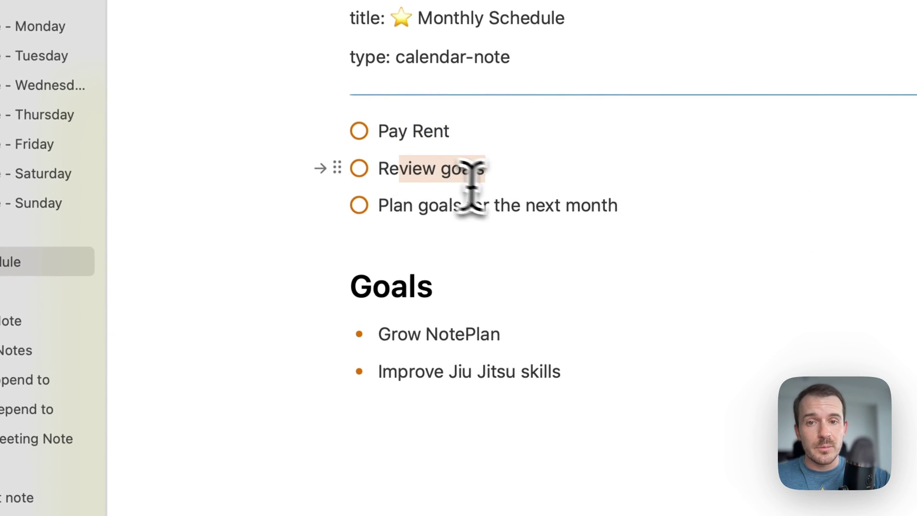
{"action": "left_click_drag", "start_coordinate": [438, 205], "coordinate": [507, 206]}
{"action": "left_click", "coordinate": [406, 287]}
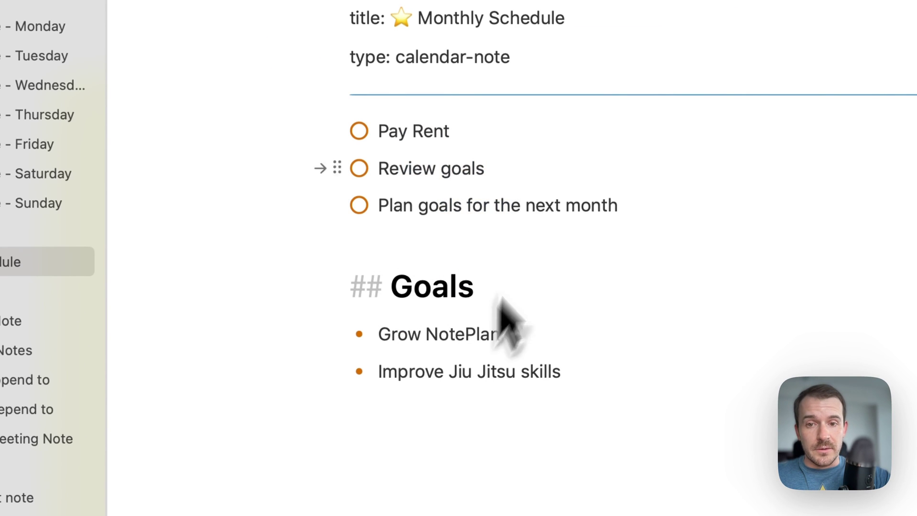
{"action": "left_click_drag", "start_coordinate": [586, 383], "coordinate": [351, 337]}
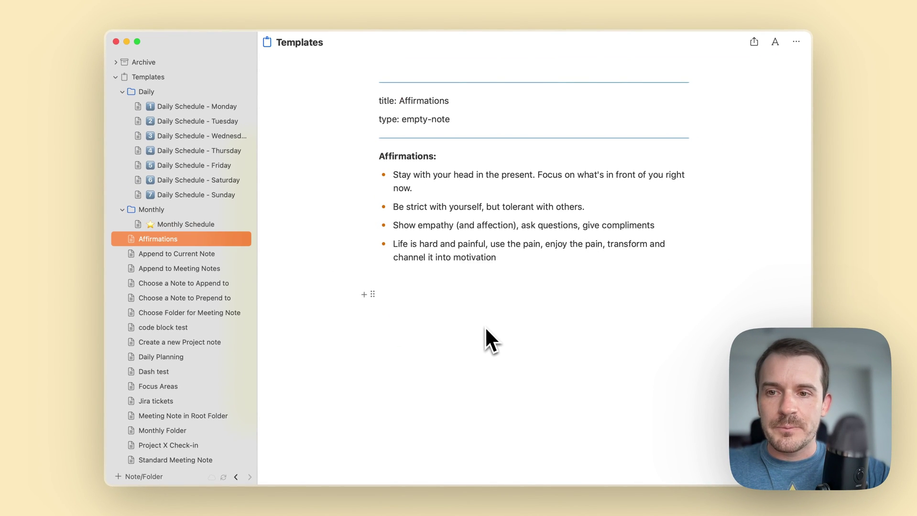
Step: In the template gallery, close the enlarged preview and read through the Daily Notes (Simple) page
{"action": "key", "text": "super+Tab"}
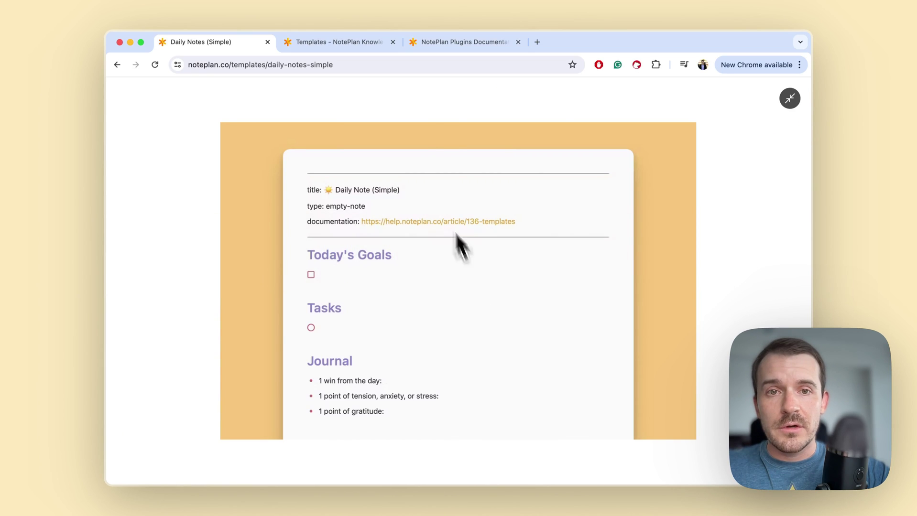
{"action": "left_click", "coordinate": [450, 222]}
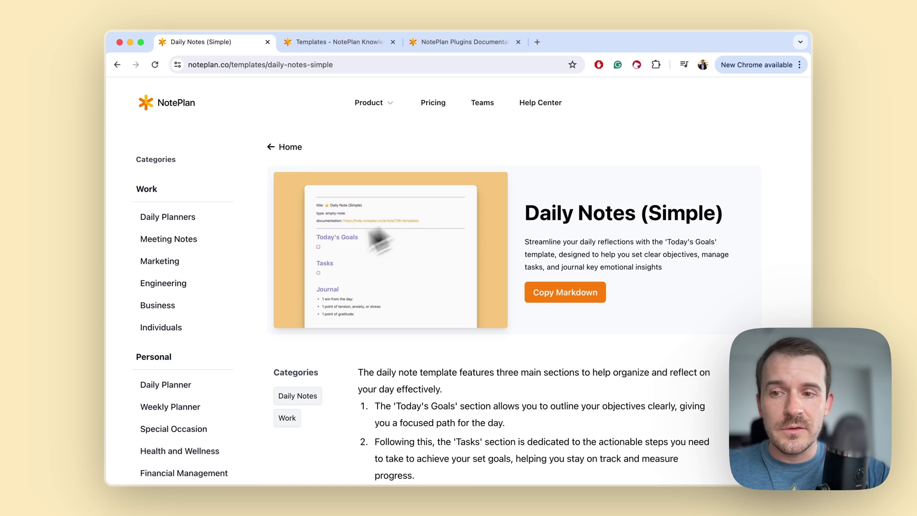
{"action": "scroll", "coordinate": [355, 290], "scroll_direction": "down", "scroll_amount": 5}
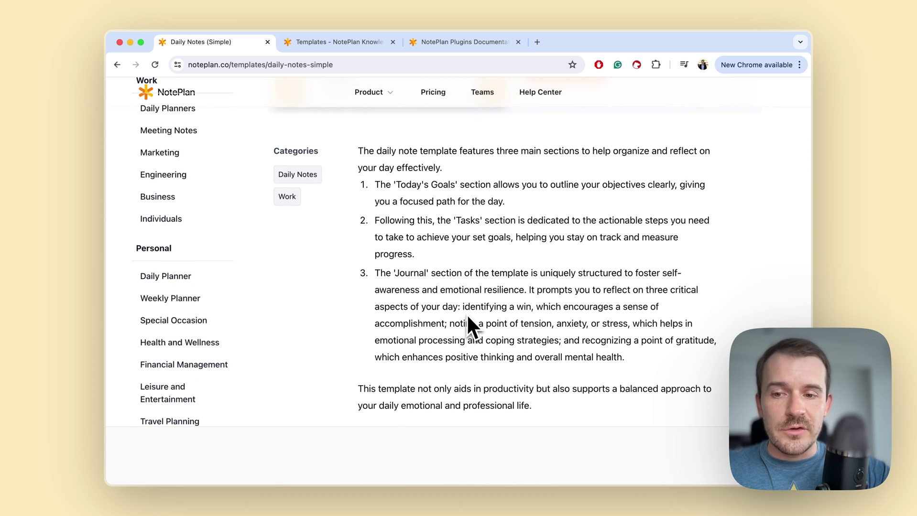
{"action": "scroll", "coordinate": [468, 313], "scroll_direction": "down", "scroll_amount": 5}
{"action": "scroll", "coordinate": [468, 314], "scroll_direction": "up", "scroll_amount": 5}
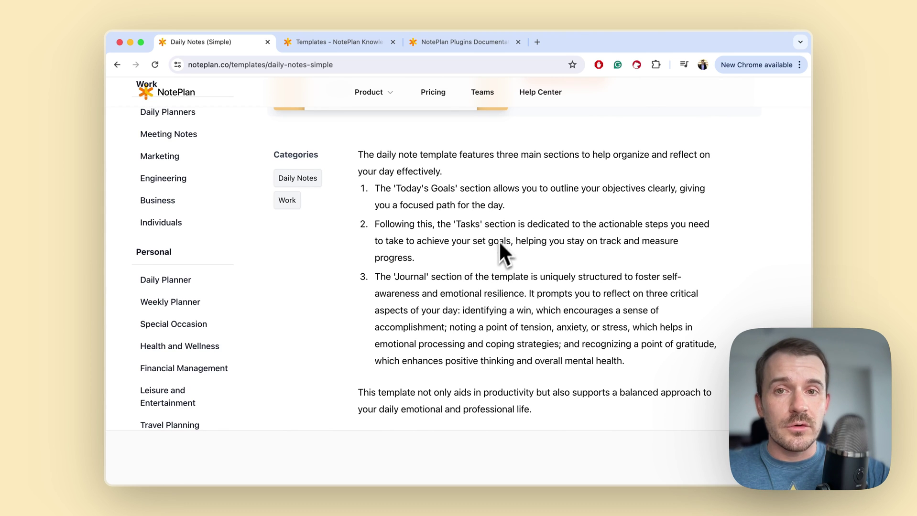
{"action": "scroll", "coordinate": [493, 251], "scroll_direction": "up", "scroll_amount": 5}
Step: Open a Daily Schedule template in NotePlan, then return to the gallery page
{"action": "key", "text": "super+Tab"}
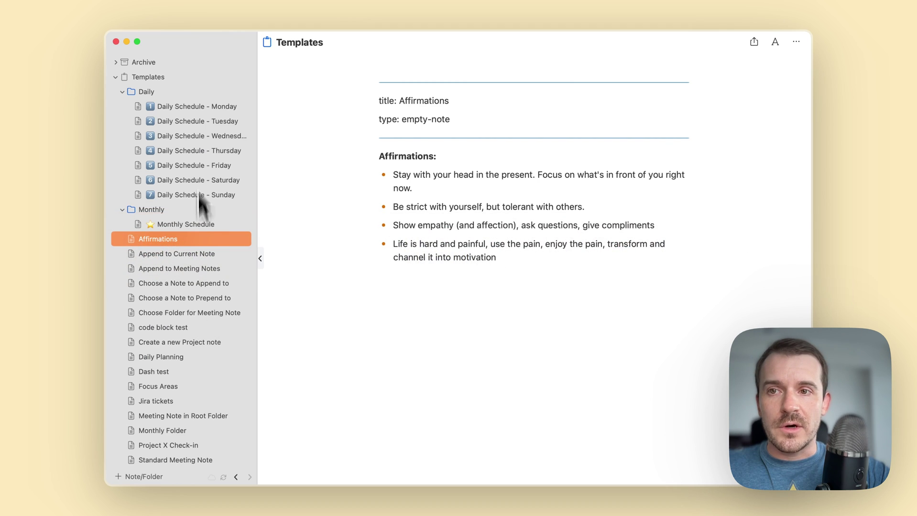
{"action": "left_click", "coordinate": [197, 170]}
{"action": "key", "text": "super+Tab"}
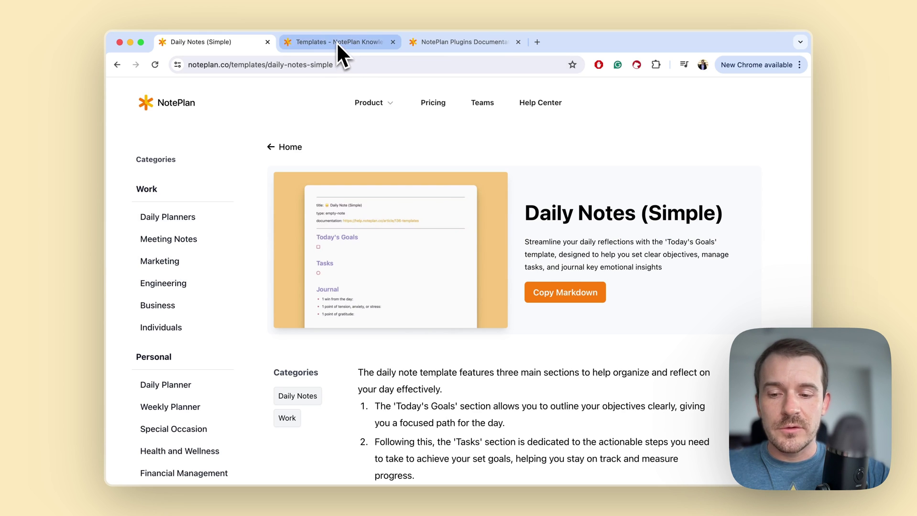
{"action": "key", "text": "super+Tab"}
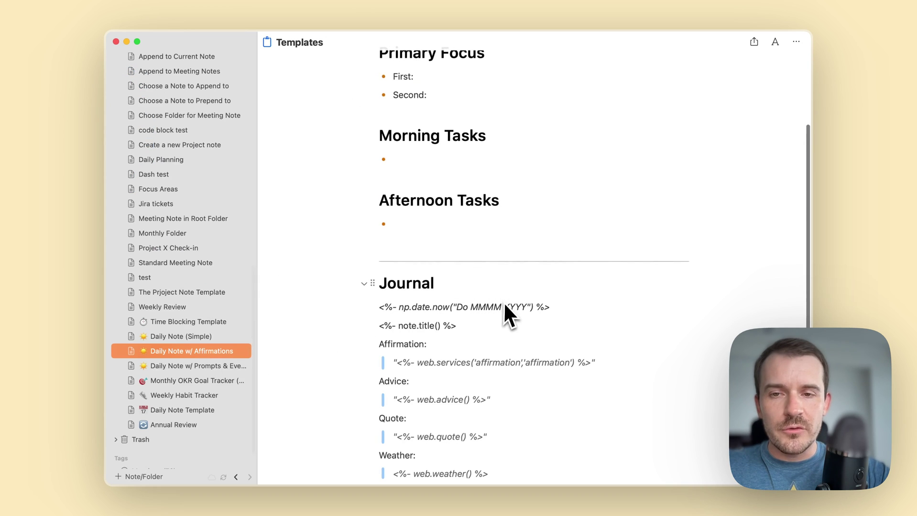
{"action": "key", "text": "super+Tab"}
Step: Review the Daily Note w/ Prompts & Events page and its listTodaysEvents tag
{"action": "left_click", "coordinate": [191, 218]}
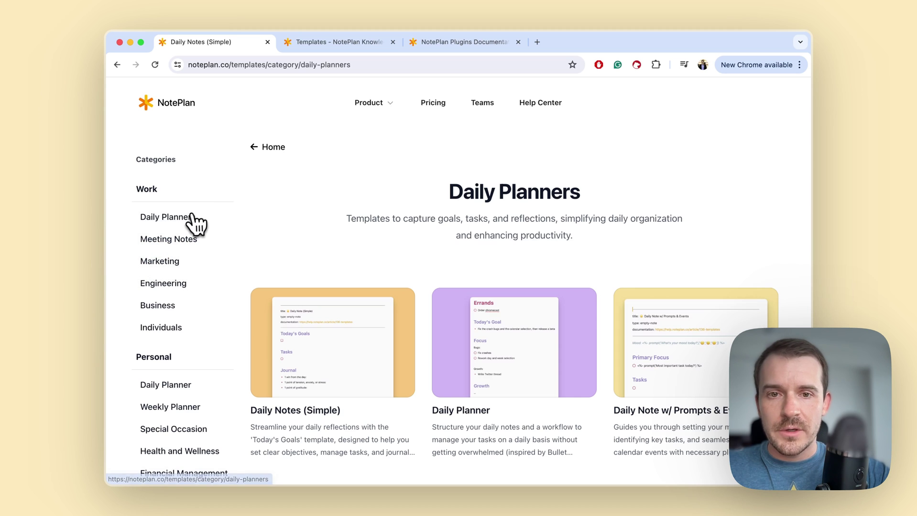
{"action": "scroll", "coordinate": [651, 269], "scroll_direction": "down", "scroll_amount": 5}
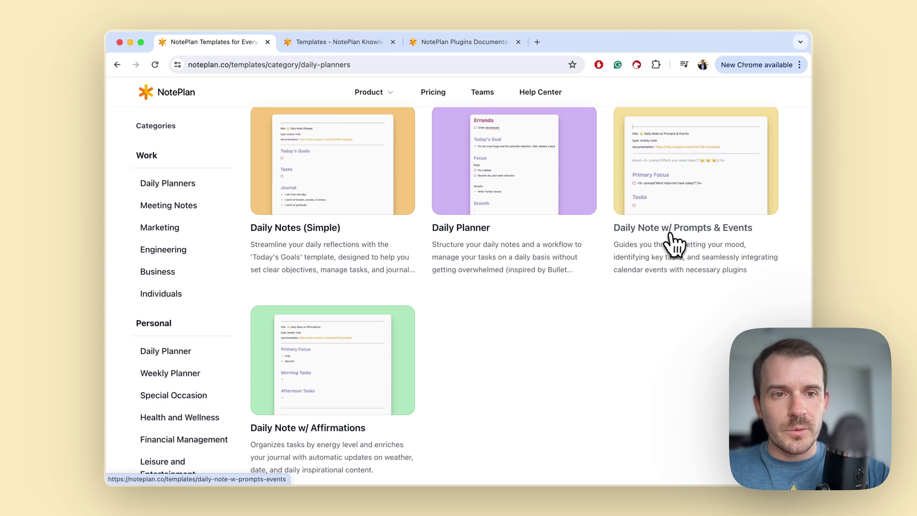
{"action": "scroll", "coordinate": [598, 340], "scroll_direction": "down", "scroll_amount": 1}
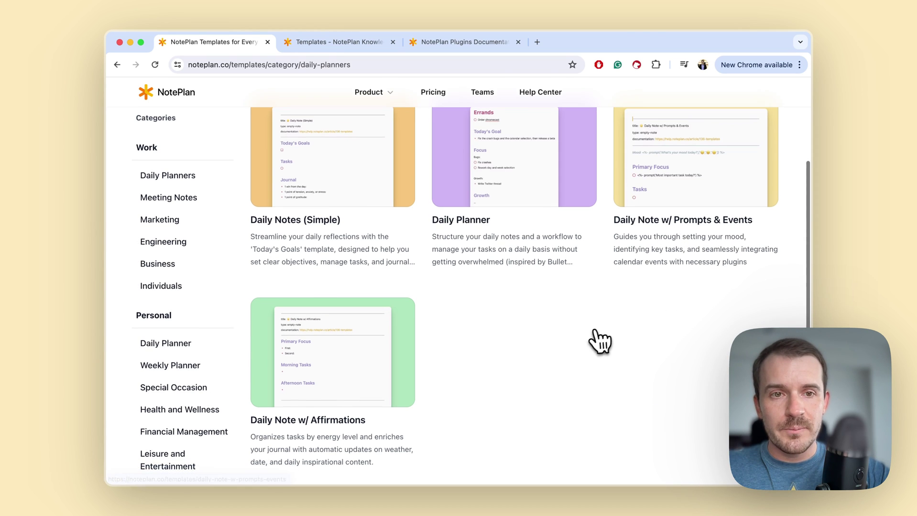
{"action": "left_click", "coordinate": [674, 206]}
{"action": "scroll", "coordinate": [542, 311], "scroll_direction": "down", "scroll_amount": 4}
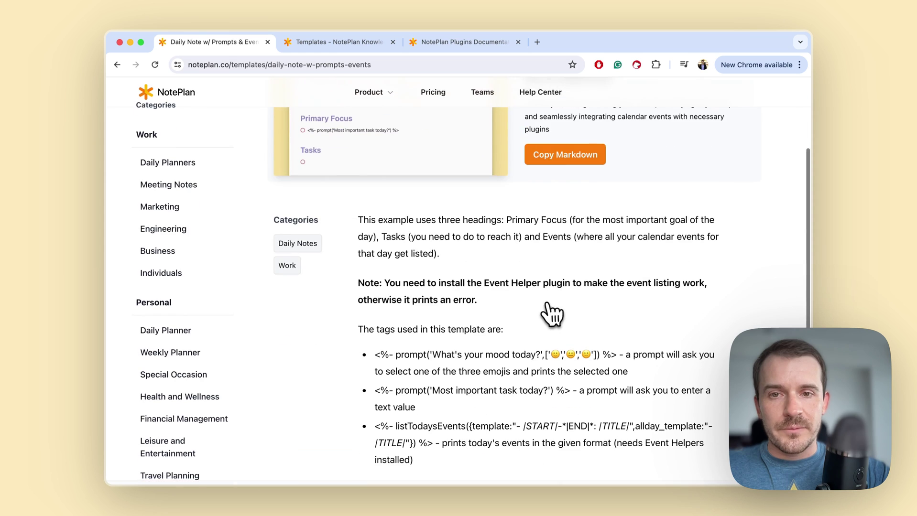
{"action": "left_click", "coordinate": [431, 149]}
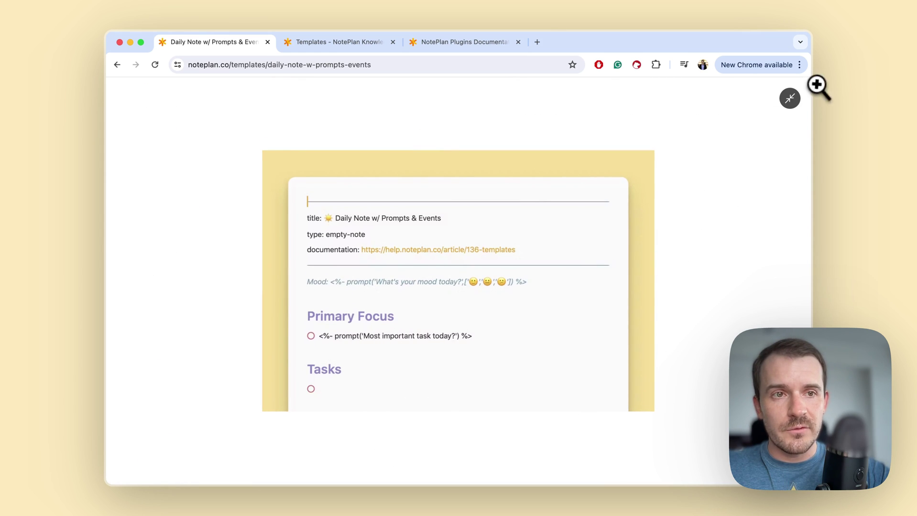
{"action": "left_click", "coordinate": [777, 138]}
{"action": "scroll", "coordinate": [591, 239], "scroll_direction": "down", "scroll_amount": 2}
{"action": "scroll", "coordinate": [591, 239], "scroll_direction": "down", "scroll_amount": 5}
{"action": "scroll", "coordinate": [387, 217], "scroll_direction": "up", "scroll_amount": 3}
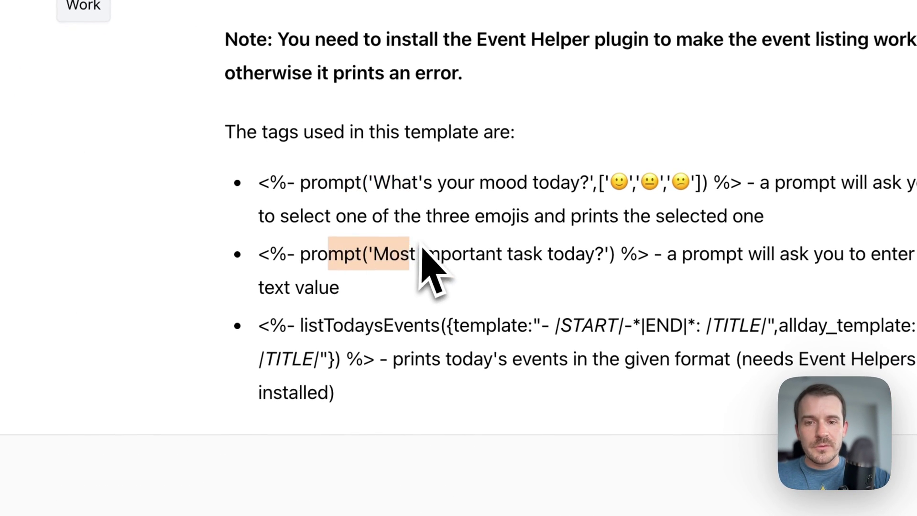
{"action": "left_click_drag", "start_coordinate": [301, 327], "coordinate": [721, 320]}
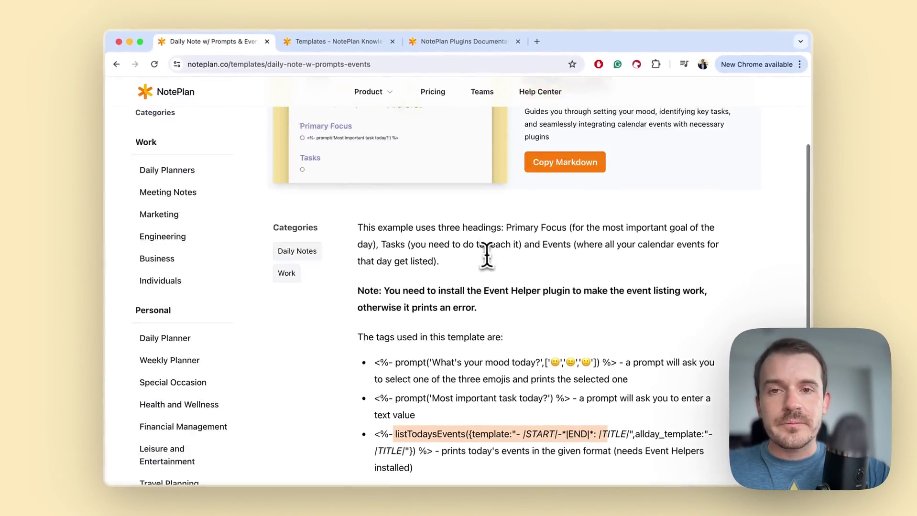
Step: Open the Daily Note w/ Affirmations page and highlight its weather and affirmation web tags
{"action": "key", "text": "super+bracketleft"}
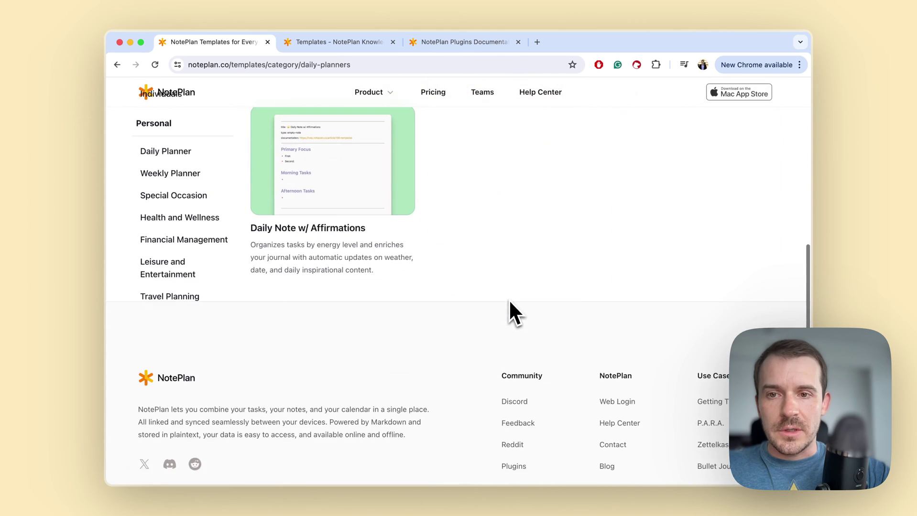
{"action": "scroll", "coordinate": [508, 311], "scroll_direction": "up", "scroll_amount": 3}
{"action": "left_click", "coordinate": [362, 287]}
{"action": "scroll", "coordinate": [537, 333], "scroll_direction": "down", "scroll_amount": 7}
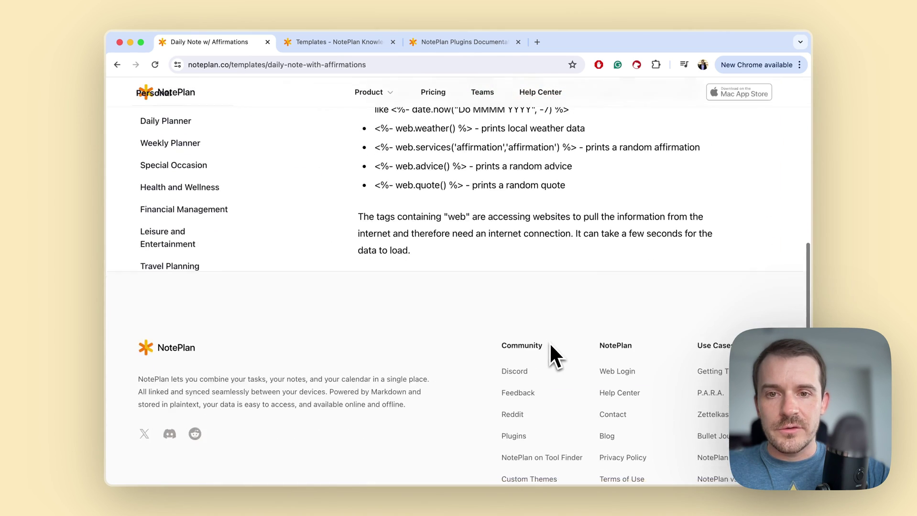
{"action": "scroll", "coordinate": [550, 343], "scroll_direction": "up", "scroll_amount": 3}
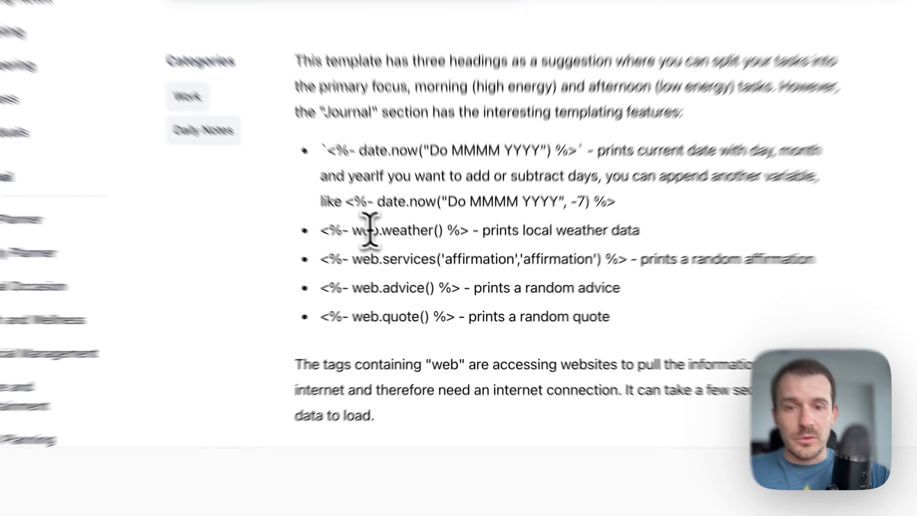
{"action": "left_click_drag", "start_coordinate": [396, 261], "coordinate": [456, 263]}
{"action": "left_click_drag", "start_coordinate": [326, 239], "coordinate": [618, 240]}
Step: Highlight the web.advice() and web.quote() tags in the Journal section
{"action": "left_click_drag", "start_coordinate": [313, 281], "coordinate": [426, 278]}
{"action": "left_click_drag", "start_coordinate": [332, 316], "coordinate": [423, 318]}
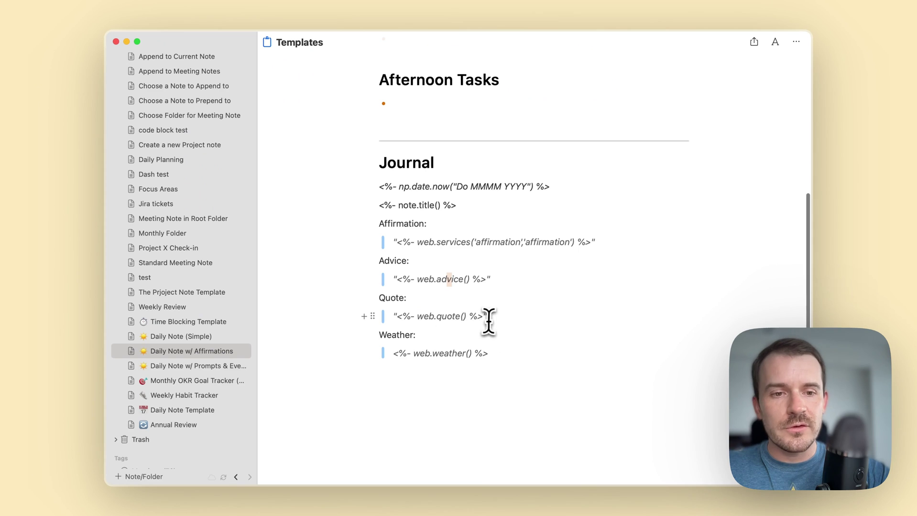
{"action": "left_click_drag", "start_coordinate": [488, 317], "coordinate": [396, 317]}
{"action": "left_click", "coordinate": [482, 317]}
{"action": "scroll", "coordinate": [483, 318], "scroll_direction": "up", "scroll_amount": 1}
Step: Insert an empty line after the note.title() tag line, above the Affirmation label
{"action": "left_click", "coordinate": [469, 239]}
{"action": "key", "text": "Return"}
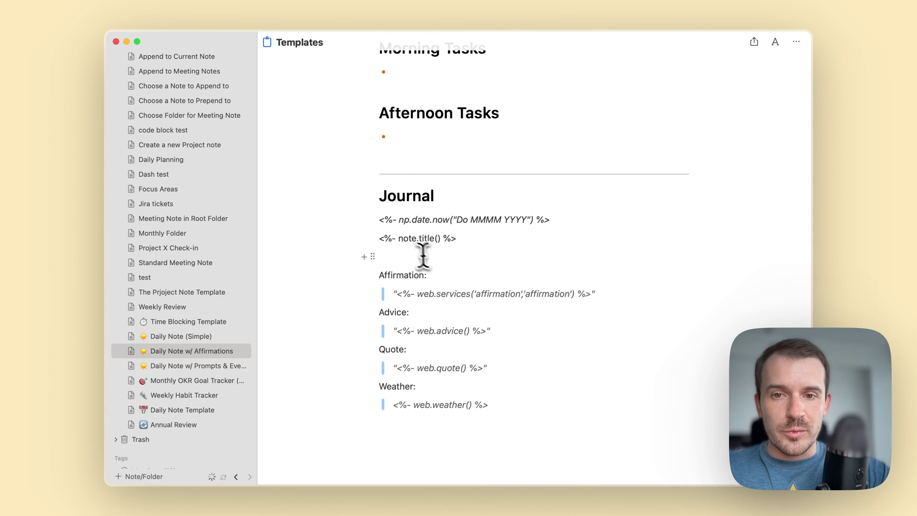
{"action": "double_click", "coordinate": [413, 239]}
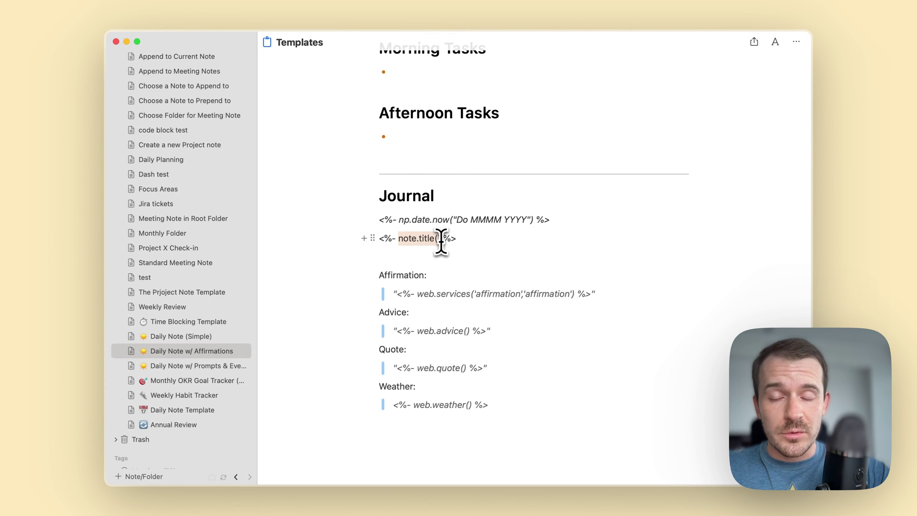
{"action": "left_click", "coordinate": [459, 238]}
{"action": "double_click", "coordinate": [443, 220]}
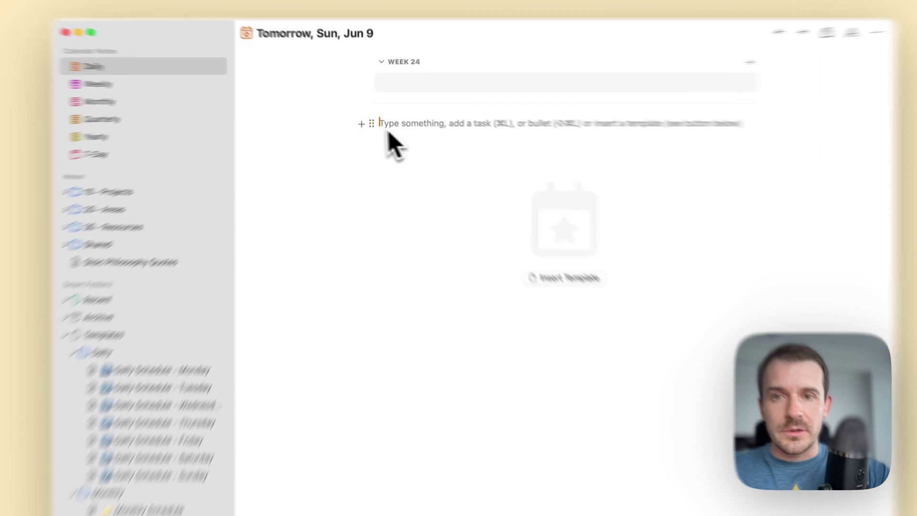
Step: Insert the Affirmations template into the empty Jun 9 daily note via Insert Template
{"action": "left_click", "coordinate": [373, 116]}
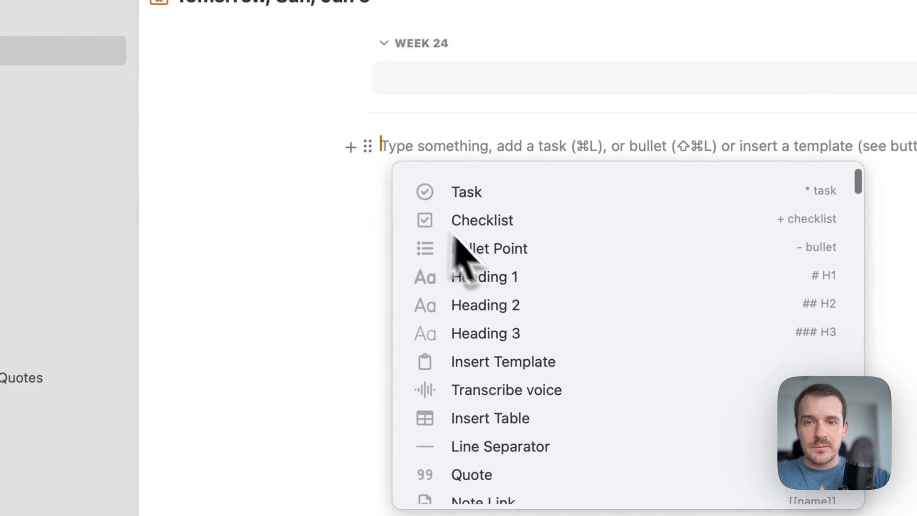
{"action": "left_click", "coordinate": [521, 366]}
{"action": "type", "text": "aff"}
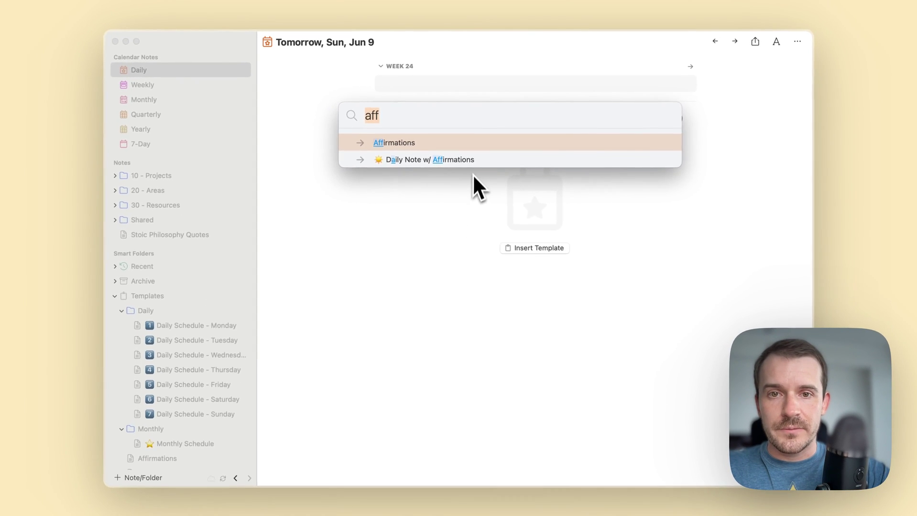
{"action": "key", "text": "Return"}
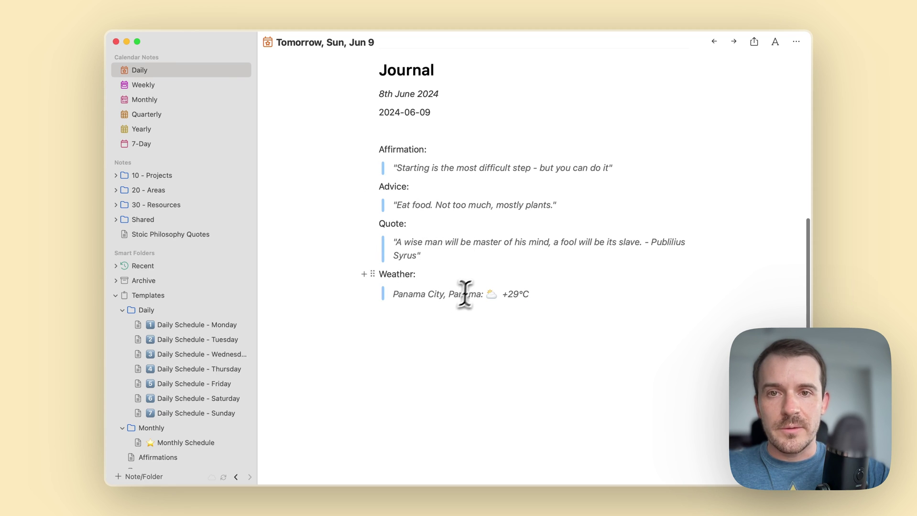
{"action": "scroll", "coordinate": [469, 290], "scroll_direction": "up", "scroll_amount": 5}
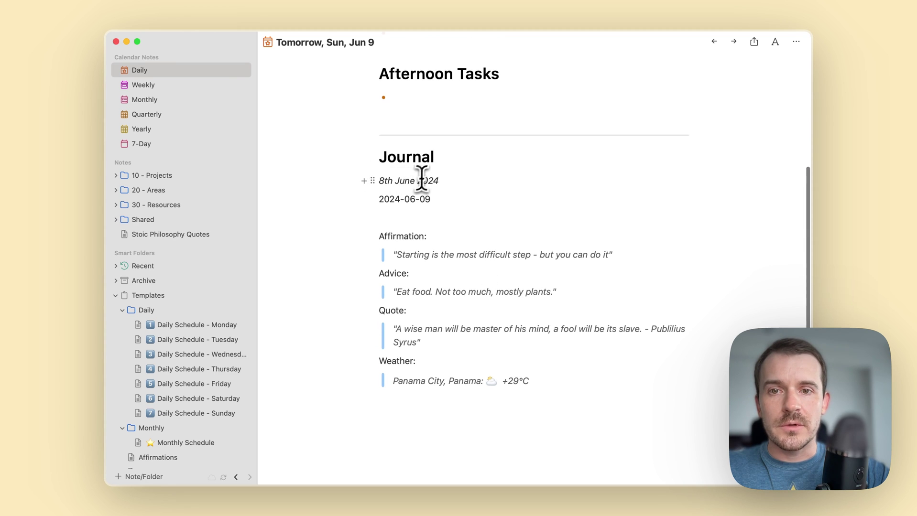
Step: Back in the browser, scroll the Daily Note w/ Affirmations page to its date and web tag list
{"action": "left_click_drag", "start_coordinate": [381, 181], "coordinate": [432, 199]}
{"action": "left_click", "coordinate": [199, 254]}
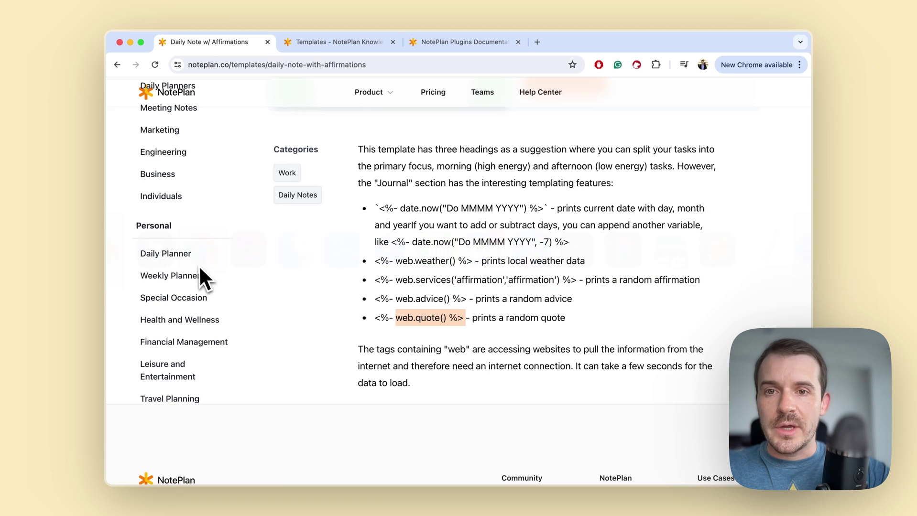
{"action": "scroll", "coordinate": [473, 198], "scroll_direction": "up", "scroll_amount": 5}
{"action": "scroll", "coordinate": [491, 260], "scroll_direction": "down", "scroll_amount": 10}
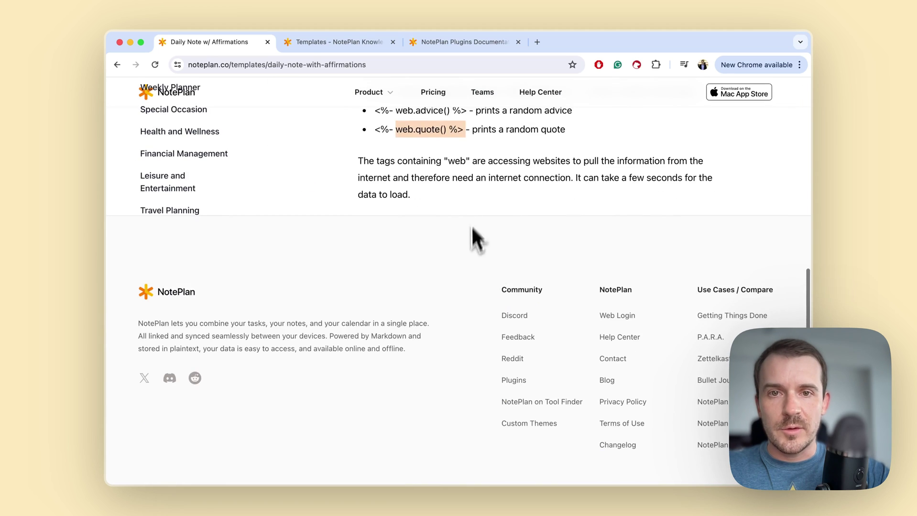
{"action": "scroll", "coordinate": [473, 231], "scroll_direction": "up", "scroll_amount": 3}
{"action": "scroll", "coordinate": [534, 268], "scroll_direction": "up", "scroll_amount": 1}
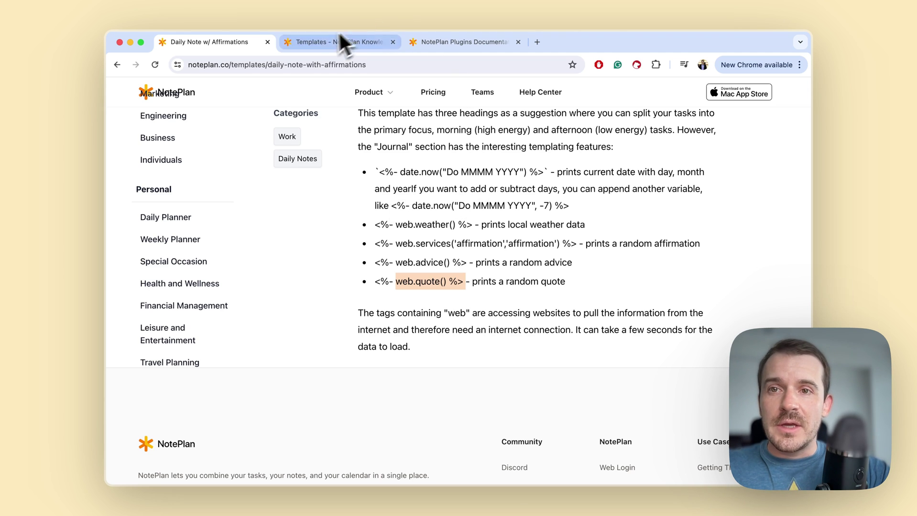
Step: Load noteplan.co in a new tab and open the Templates article from a 'template' help search
{"action": "left_click", "coordinate": [320, 42]}
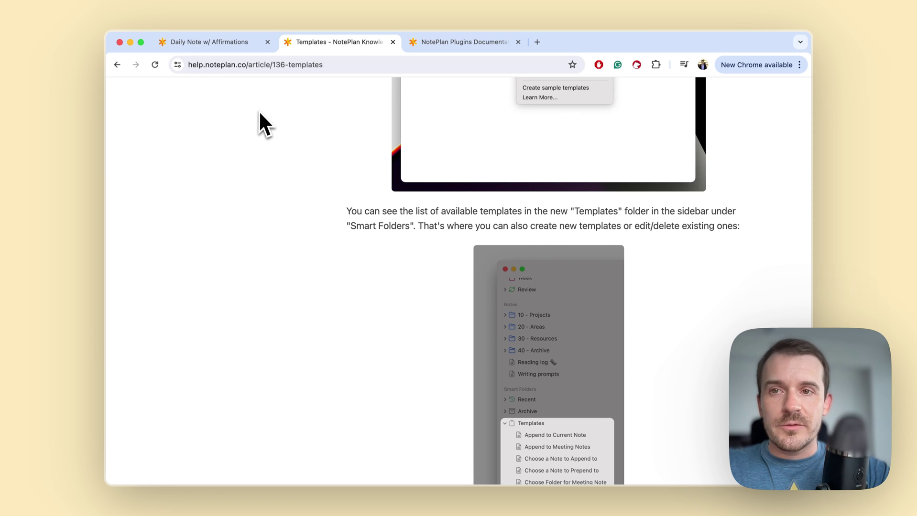
{"action": "key", "text": "super+t"}
{"action": "type", "text": "noteplan.co"}
{"action": "key", "text": "Return"}
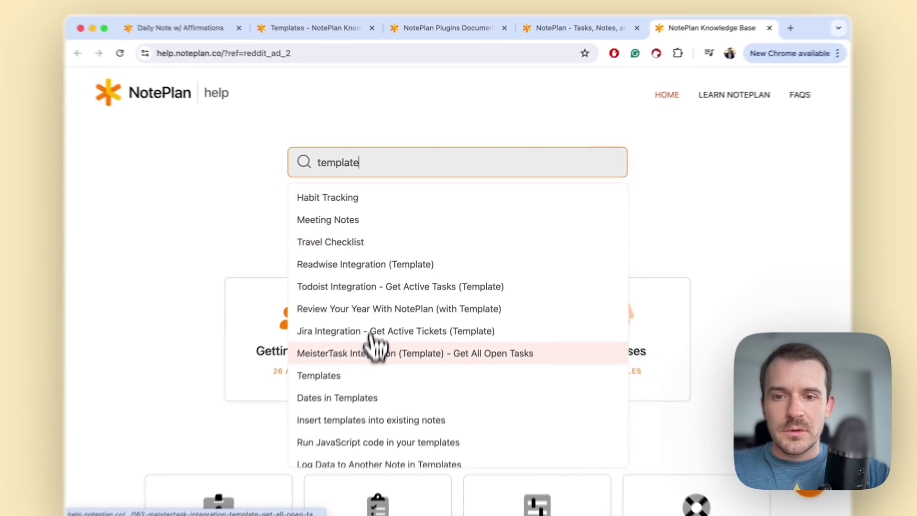
{"action": "left_click", "coordinate": [368, 376]}
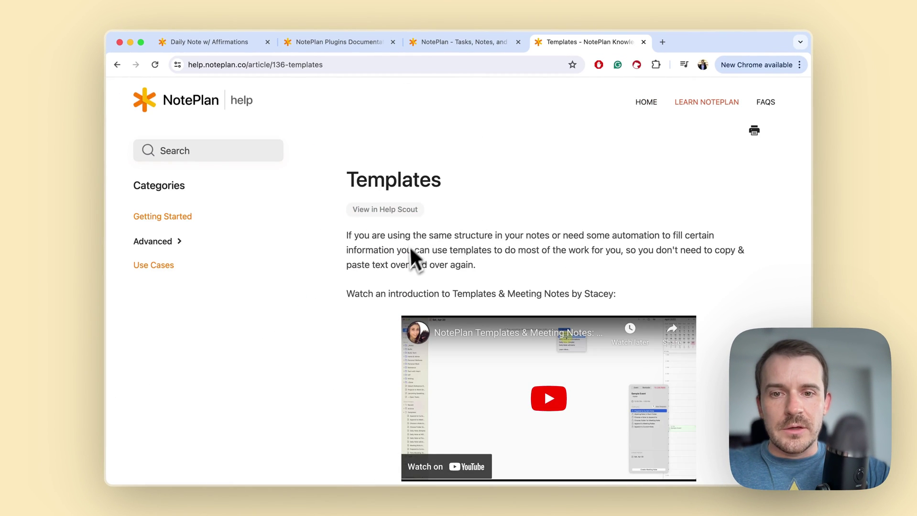
{"action": "scroll", "coordinate": [416, 258], "scroll_direction": "down", "scroll_amount": 3}
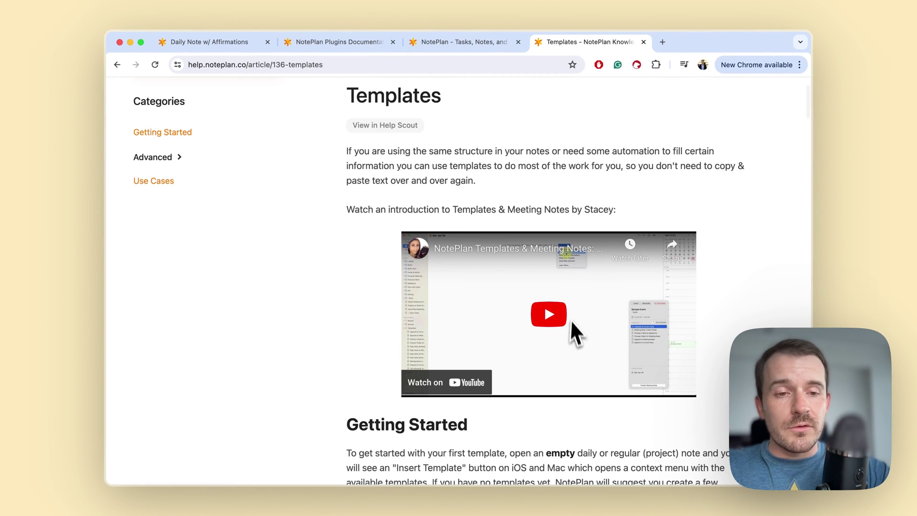
{"action": "scroll", "coordinate": [555, 330], "scroll_direction": "down", "scroll_amount": 10}
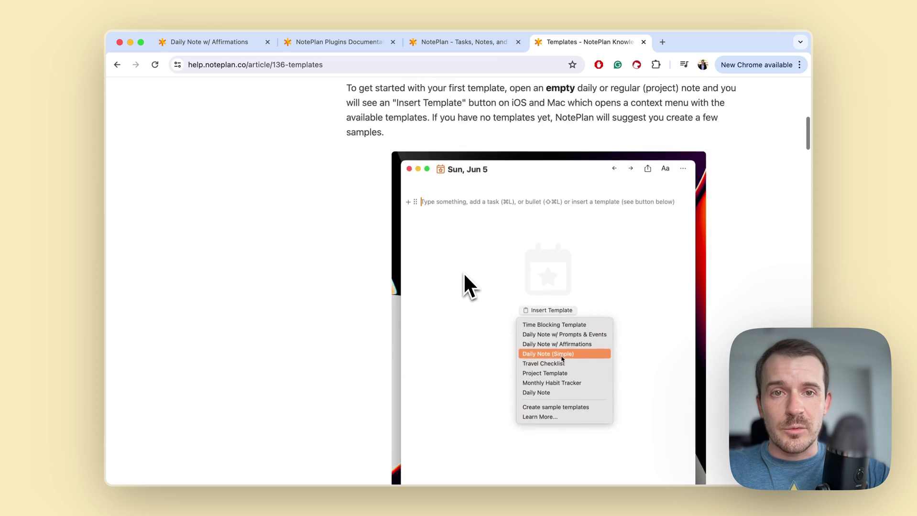
{"action": "scroll", "coordinate": [464, 275], "scroll_direction": "down", "scroll_amount": 9}
{"action": "scroll", "coordinate": [465, 277], "scroll_direction": "down", "scroll_amount": 20}
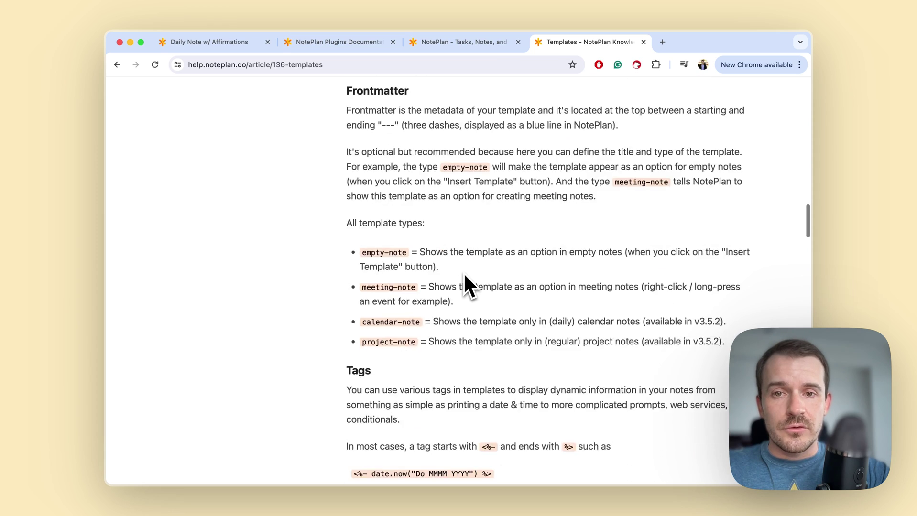
{"action": "scroll", "coordinate": [463, 272], "scroll_direction": "up", "scroll_amount": 3}
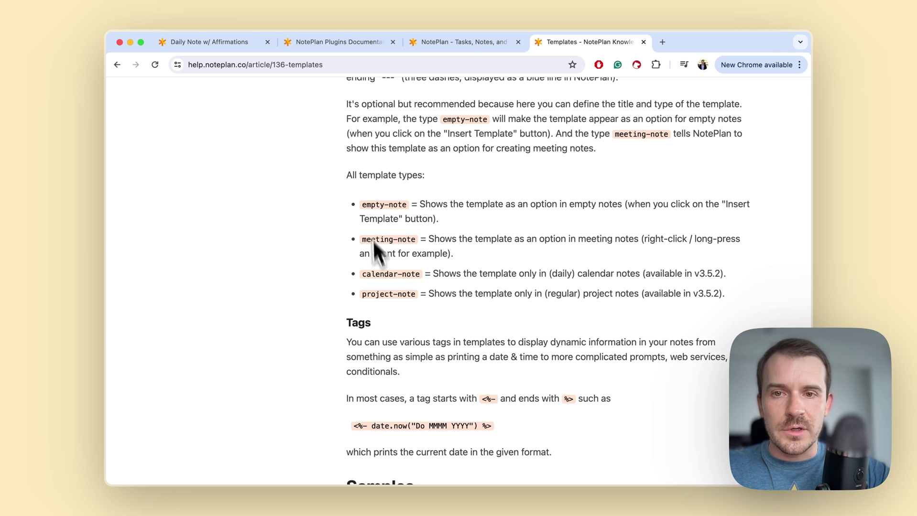
{"action": "scroll", "coordinate": [476, 267], "scroll_direction": "down", "scroll_amount": 5}
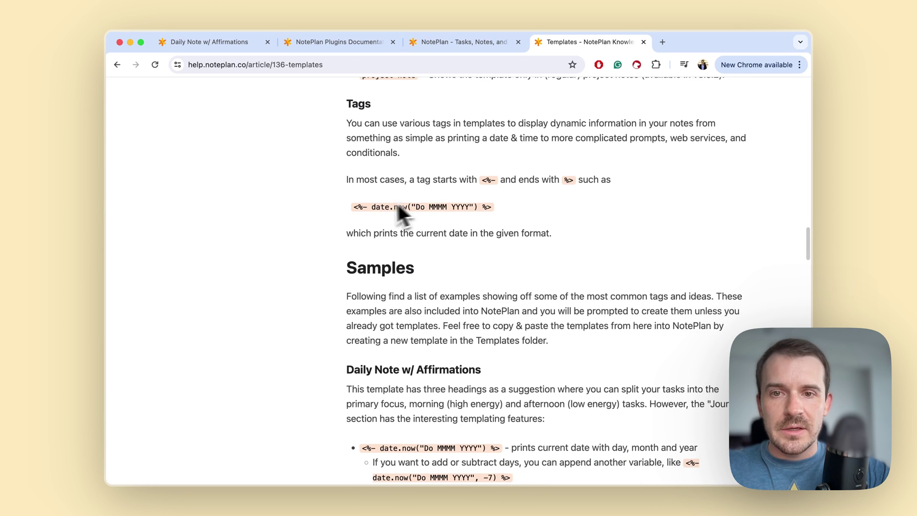
{"action": "scroll", "coordinate": [380, 180], "scroll_direction": "up", "scroll_amount": 1}
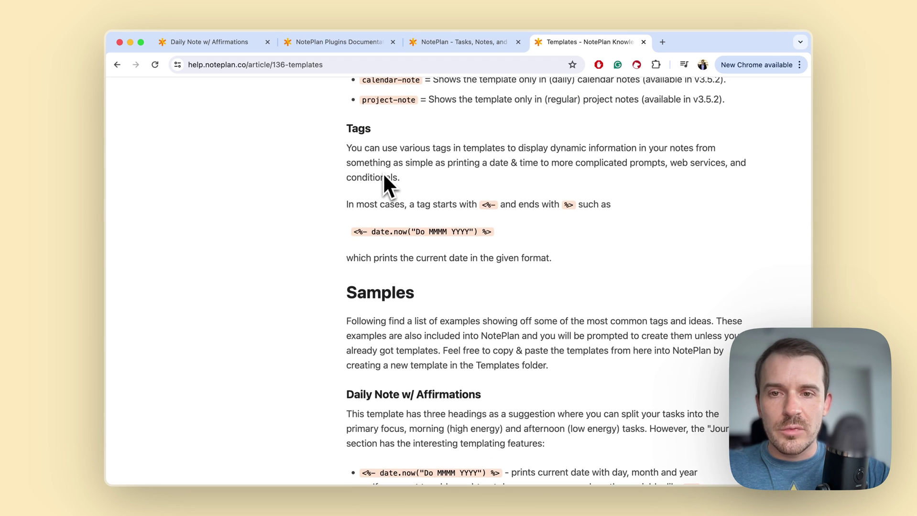
{"action": "scroll", "coordinate": [479, 263], "scroll_direction": "down", "scroll_amount": 6}
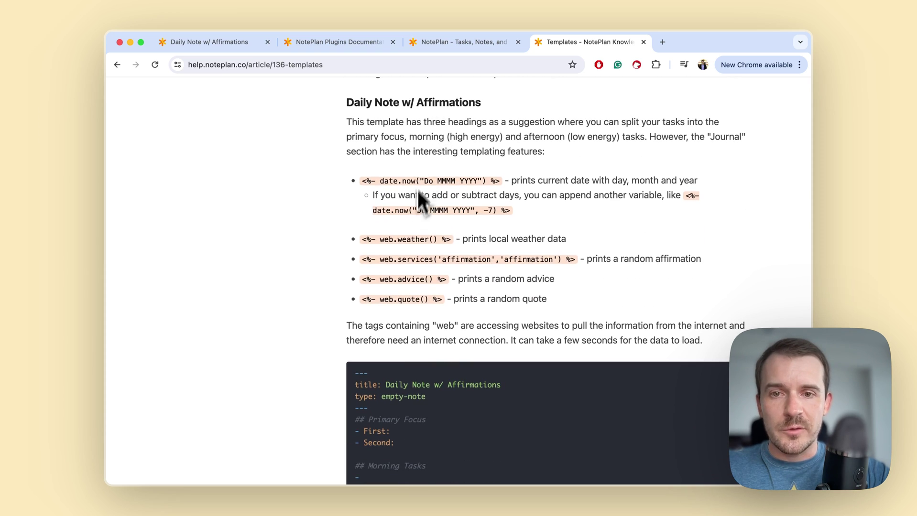
{"action": "scroll", "coordinate": [422, 307], "scroll_direction": "down", "scroll_amount": 7}
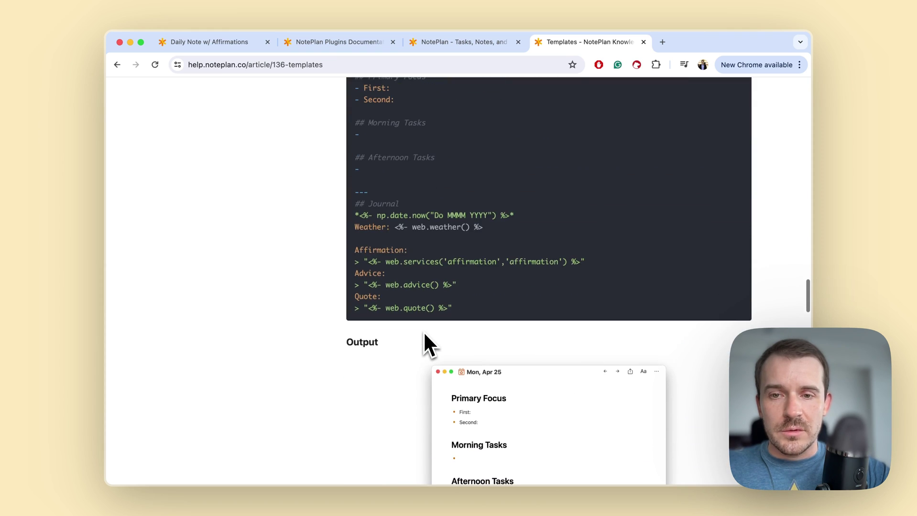
{"action": "scroll", "coordinate": [424, 331], "scroll_direction": "down", "scroll_amount": 6}
{"action": "scroll", "coordinate": [424, 331], "scroll_direction": "down", "scroll_amount": 8}
{"action": "scroll", "coordinate": [450, 215], "scroll_direction": "up", "scroll_amount": 2}
{"action": "scroll", "coordinate": [471, 294], "scroll_direction": "down", "scroll_amount": 15}
{"action": "scroll", "coordinate": [472, 287], "scroll_direction": "down", "scroll_amount": 3}
{"action": "scroll", "coordinate": [473, 293], "scroll_direction": "up", "scroll_amount": 1}
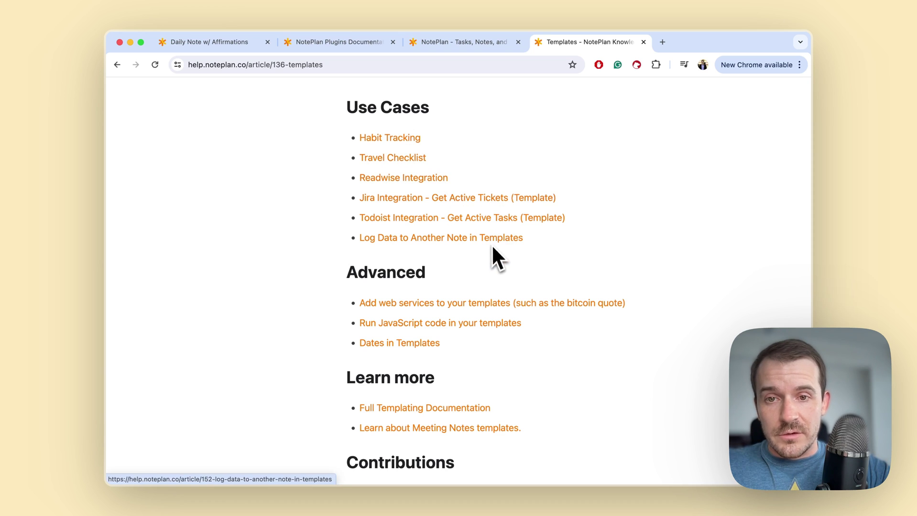
Step: Scroll through the Templates article's examples and links, then switch to the Note Module docs tab
{"action": "scroll", "coordinate": [478, 275], "scroll_direction": "down", "scroll_amount": 2}
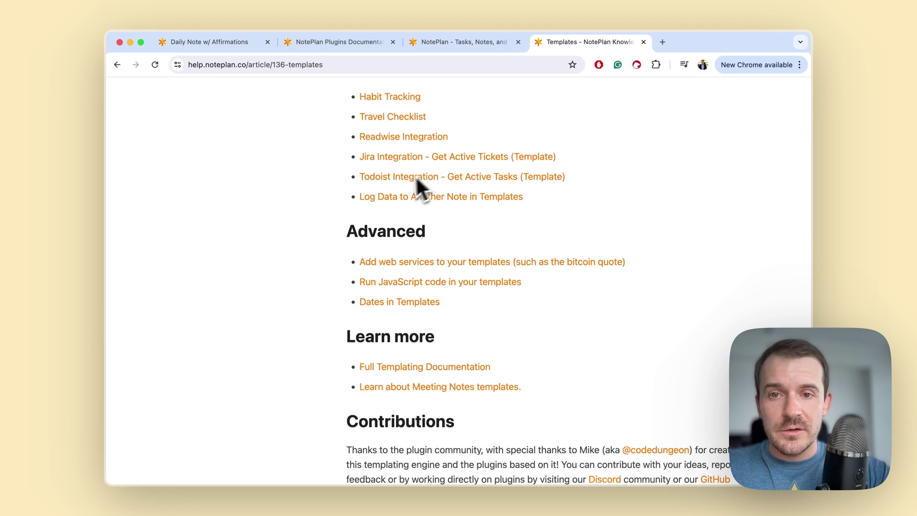
{"action": "scroll", "coordinate": [460, 225], "scroll_direction": "down", "scroll_amount": 1}
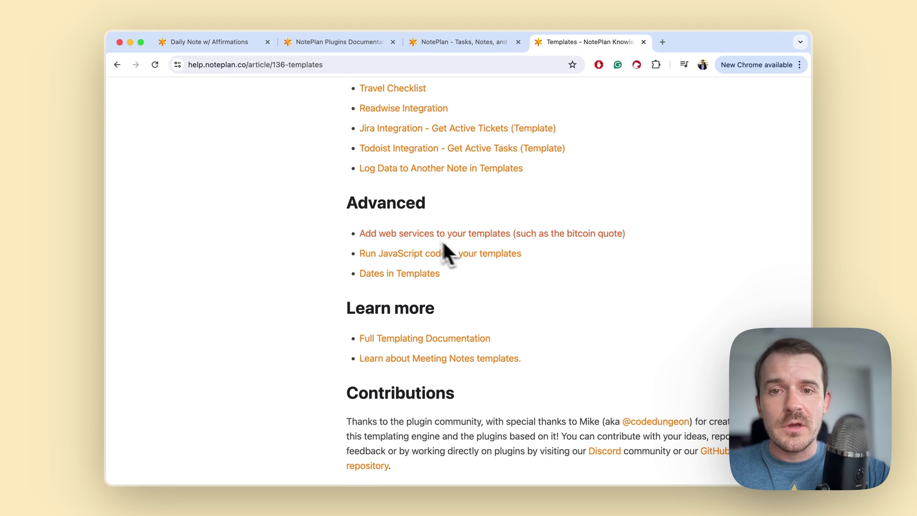
{"action": "scroll", "coordinate": [460, 318], "scroll_direction": "down", "scroll_amount": 5}
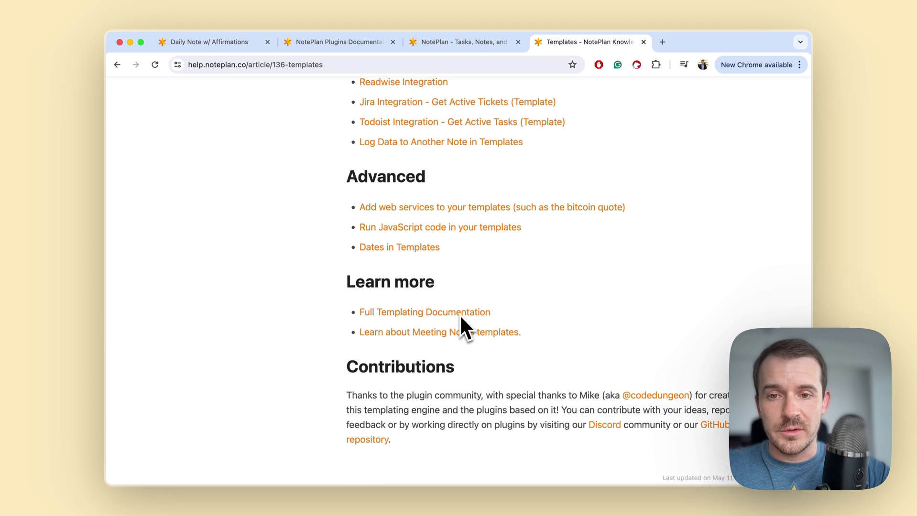
{"action": "scroll", "coordinate": [461, 318], "scroll_direction": "up", "scroll_amount": 12}
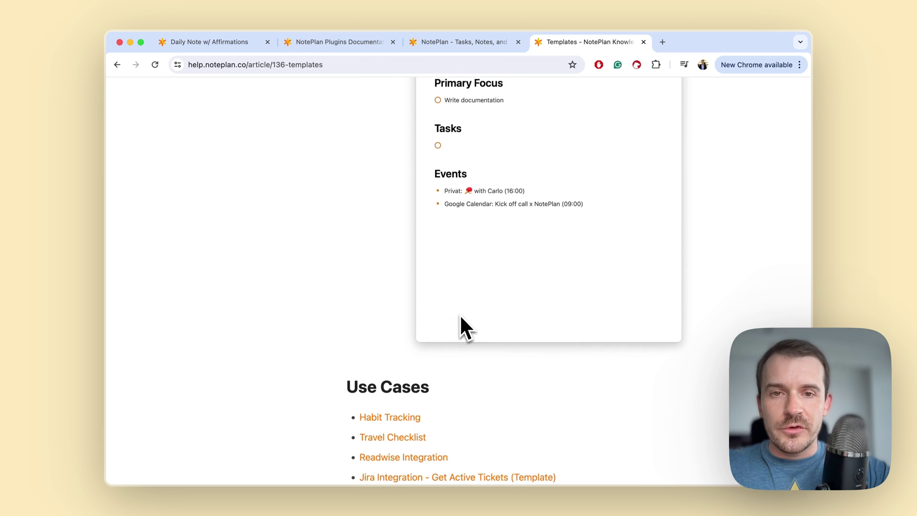
{"action": "scroll", "coordinate": [459, 313], "scroll_direction": "up", "scroll_amount": 10}
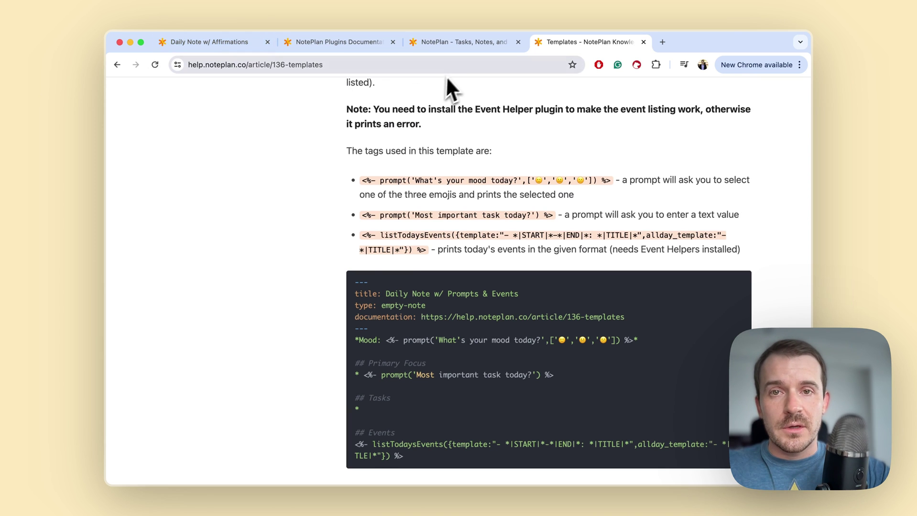
{"action": "scroll", "coordinate": [454, 83], "scroll_direction": "up", "scroll_amount": 10}
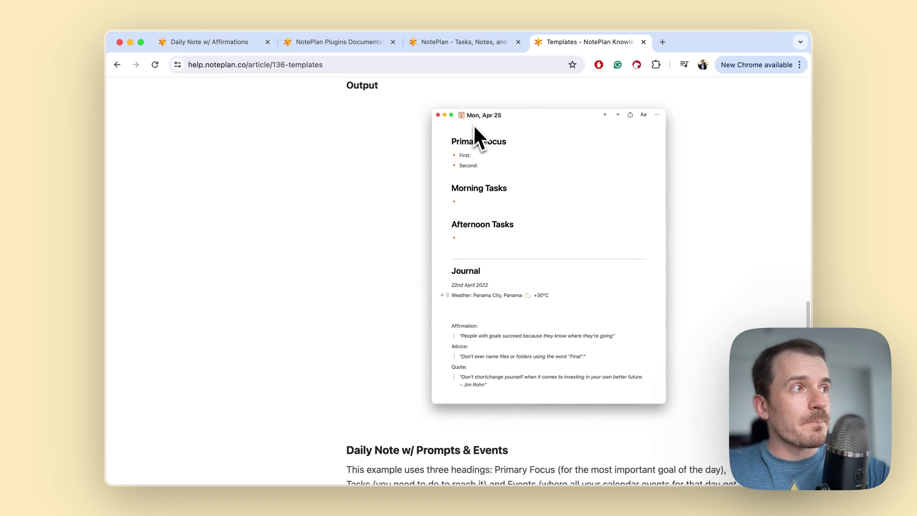
{"action": "key", "text": "ctrl+shift+Tab"}
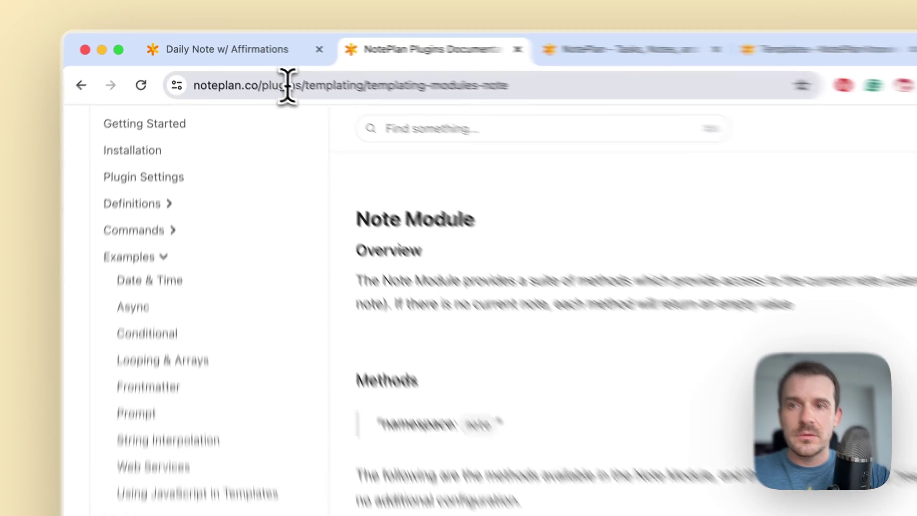
Step: Reveal the current docs page's full web address and skim the page
{"action": "left_click", "coordinate": [249, 64]}
{"action": "left_click", "coordinate": [233, 65]}
{"action": "scroll", "coordinate": [275, 397], "scroll_direction": "down", "scroll_amount": 5}
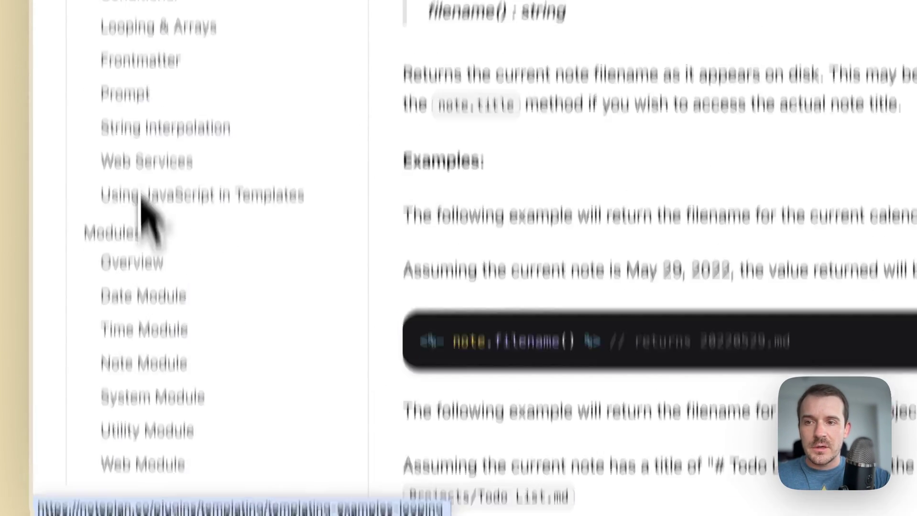
{"action": "scroll", "coordinate": [148, 162], "scroll_direction": "up", "scroll_amount": 4}
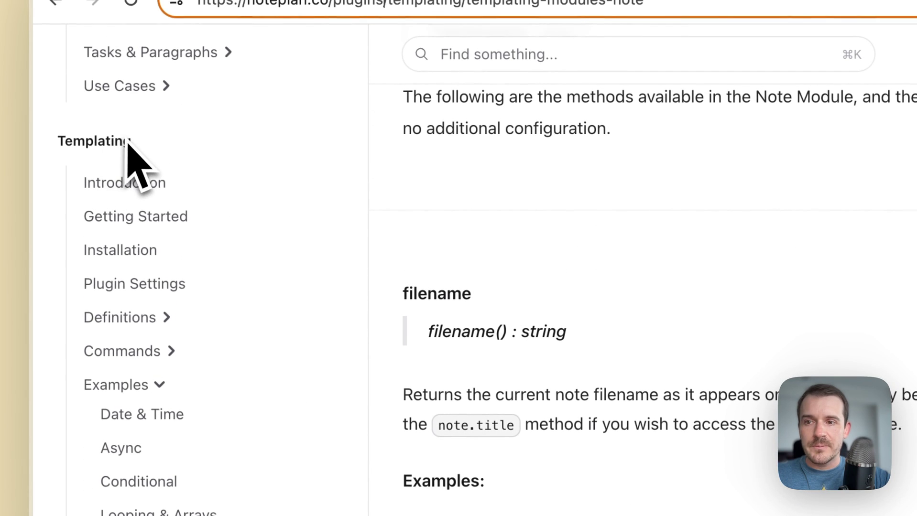
{"action": "scroll", "coordinate": [136, 114], "scroll_direction": "up", "scroll_amount": 7}
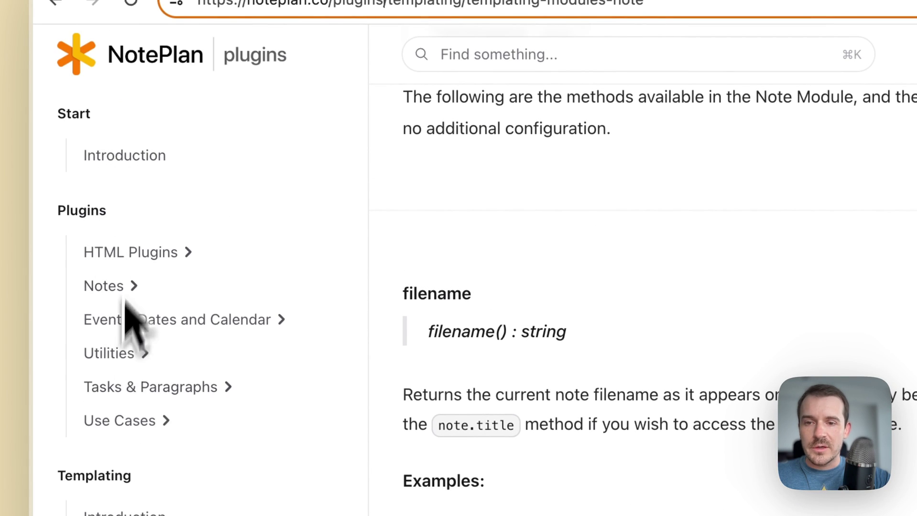
{"action": "scroll", "coordinate": [203, 354], "scroll_direction": "down", "scroll_amount": 4}
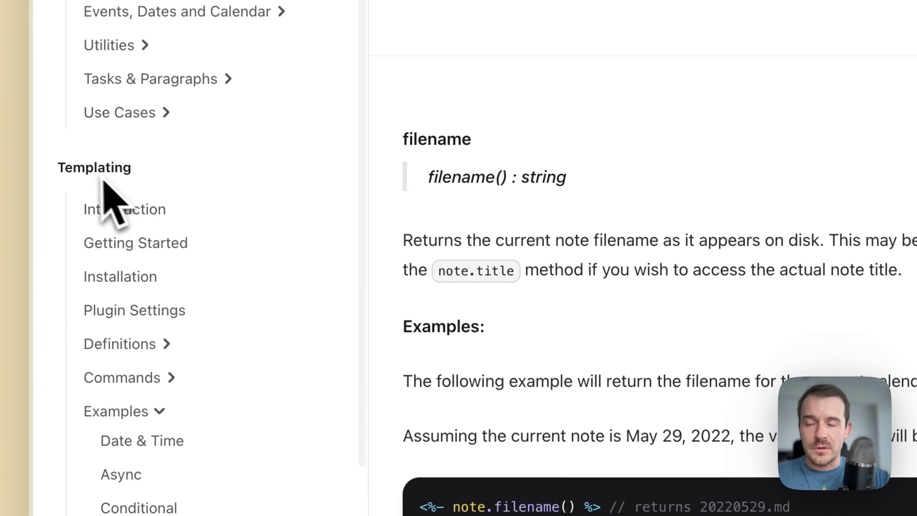
{"action": "scroll", "coordinate": [157, 191], "scroll_direction": "down", "scroll_amount": 7}
{"action": "scroll", "coordinate": [194, 204], "scroll_direction": "up", "scroll_amount": 10}
{"action": "scroll", "coordinate": [193, 206], "scroll_direction": "down", "scroll_amount": 10}
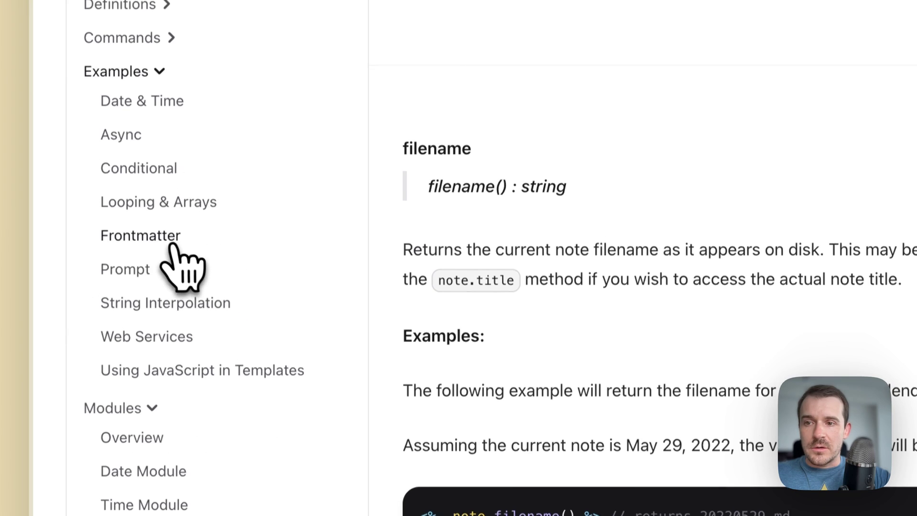
Step: Read through the Frontmatter and Prompt templating examples pages
{"action": "left_click", "coordinate": [163, 226]}
{"action": "scroll", "coordinate": [471, 290], "scroll_direction": "down", "scroll_amount": 3}
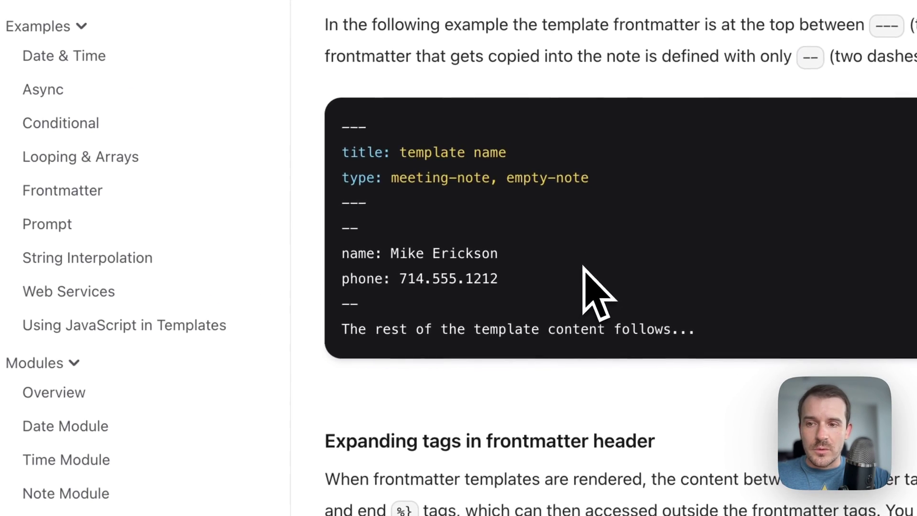
{"action": "left_click", "coordinate": [101, 264]}
{"action": "scroll", "coordinate": [536, 297], "scroll_direction": "down", "scroll_amount": 10}
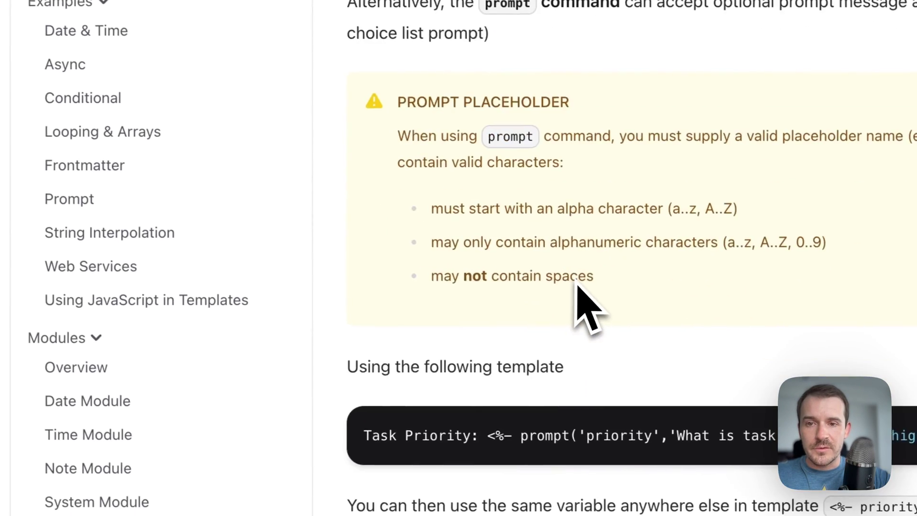
{"action": "scroll", "coordinate": [584, 304], "scroll_direction": "up", "scroll_amount": 2}
{"action": "scroll", "coordinate": [576, 292], "scroll_direction": "down", "scroll_amount": 7}
{"action": "scroll", "coordinate": [579, 297], "scroll_direction": "up", "scroll_amount": 5}
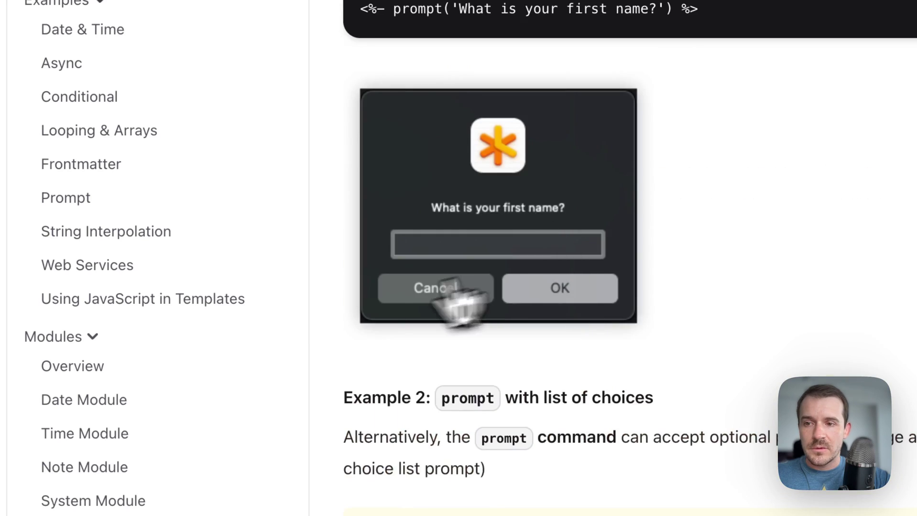
Step: Review the Web Services examples and the Using JavaScript in Templates page
{"action": "left_click", "coordinate": [89, 267]}
{"action": "scroll", "coordinate": [649, 320], "scroll_direction": "down", "scroll_amount": 10}
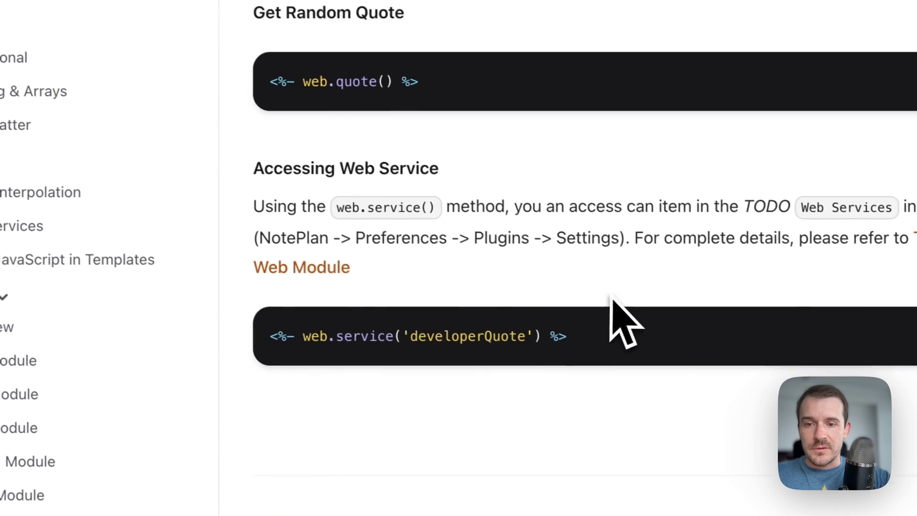
{"action": "left_click", "coordinate": [182, 258]}
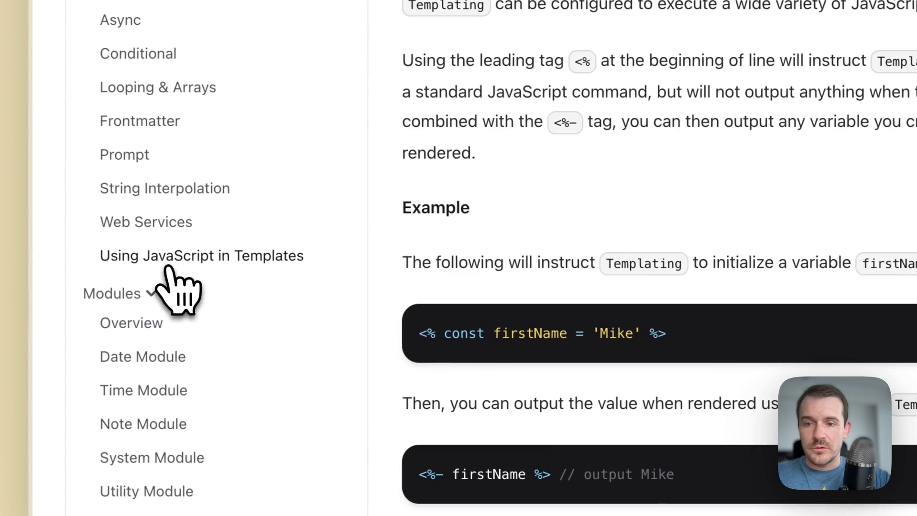
{"action": "scroll", "coordinate": [610, 280], "scroll_direction": "down", "scroll_amount": 10}
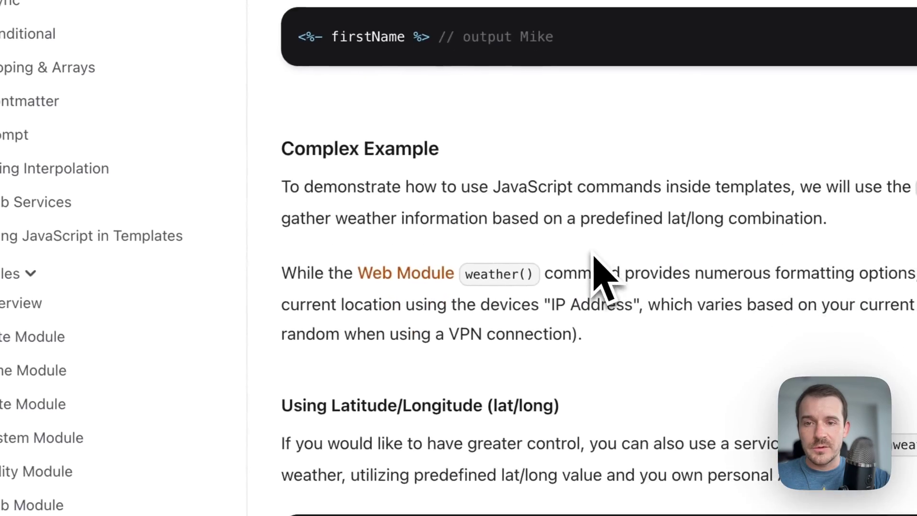
{"action": "scroll", "coordinate": [598, 267], "scroll_direction": "down", "scroll_amount": 10}
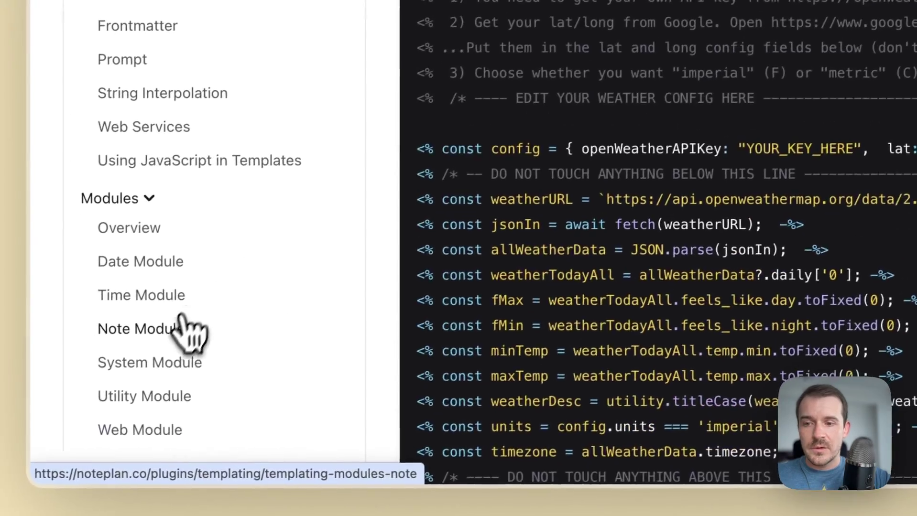
Step: Browse the Note Module and Time Module reference pages
{"action": "left_click", "coordinate": [54, 406]}
{"action": "scroll", "coordinate": [565, 358], "scroll_direction": "down", "scroll_amount": 15}
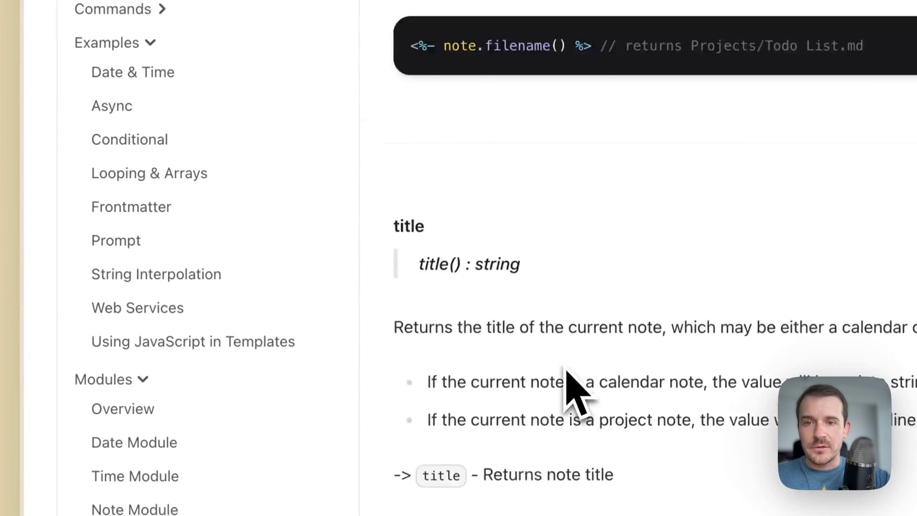
{"action": "scroll", "coordinate": [563, 266], "scroll_direction": "up", "scroll_amount": 4}
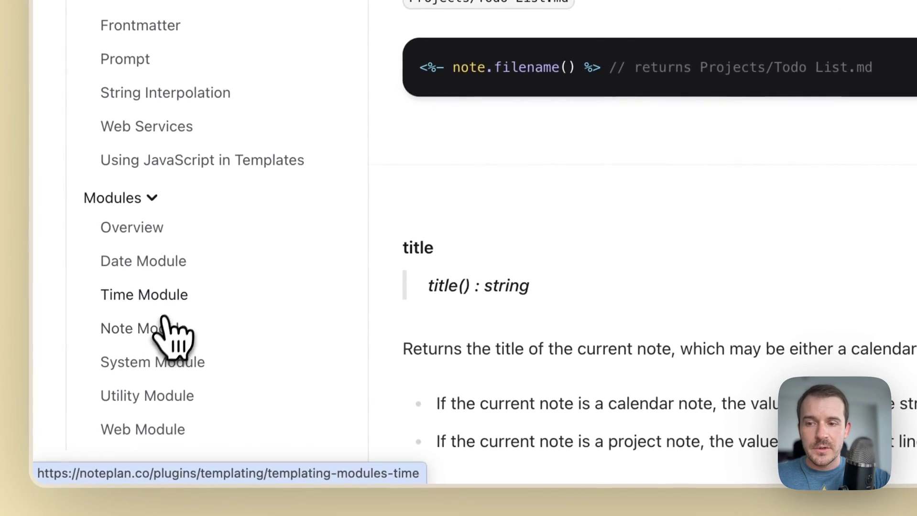
{"action": "left_click", "coordinate": [166, 481]}
{"action": "scroll", "coordinate": [650, 220], "scroll_direction": "down", "scroll_amount": 10}
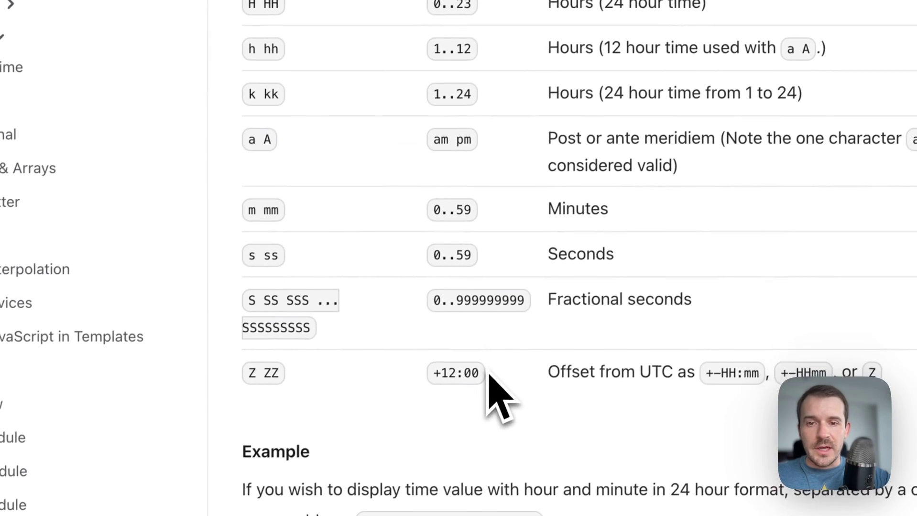
{"action": "scroll", "coordinate": [647, 120], "scroll_direction": "down", "scroll_amount": 3}
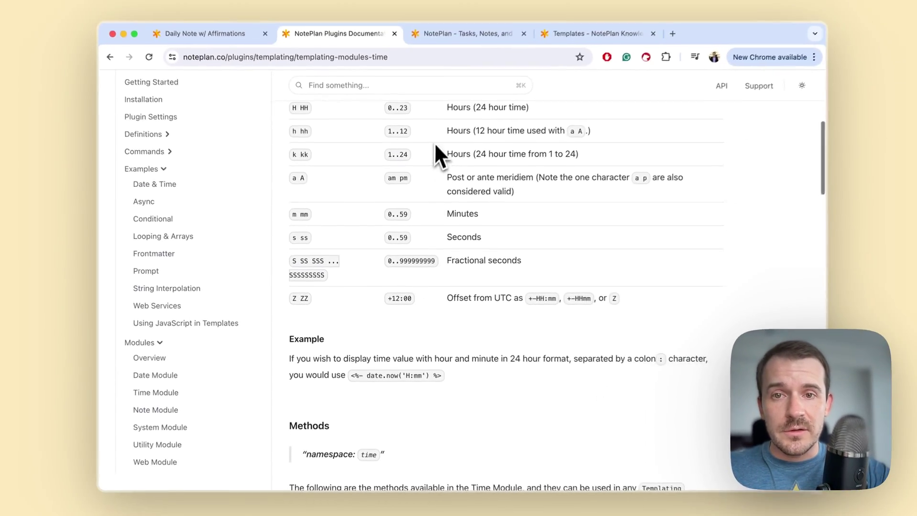
{"action": "scroll", "coordinate": [426, 146], "scroll_direction": "up", "scroll_amount": 2}
{"action": "scroll", "coordinate": [411, 181], "scroll_direction": "down", "scroll_amount": 2}
{"action": "scroll", "coordinate": [402, 218], "scroll_direction": "down", "scroll_amount": 10}
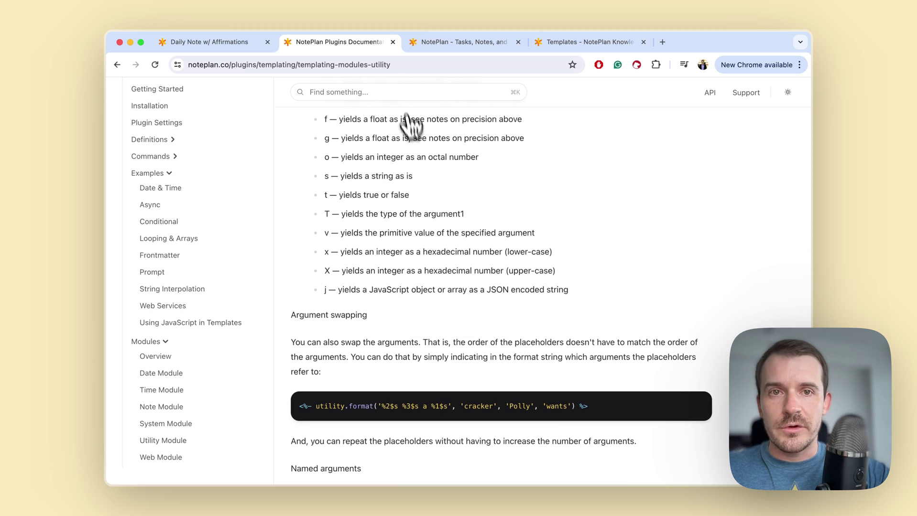
Step: Skim the Templates help article, then return to the top of the Daily Note w/ Affirmations template
{"action": "left_click", "coordinate": [586, 42]}
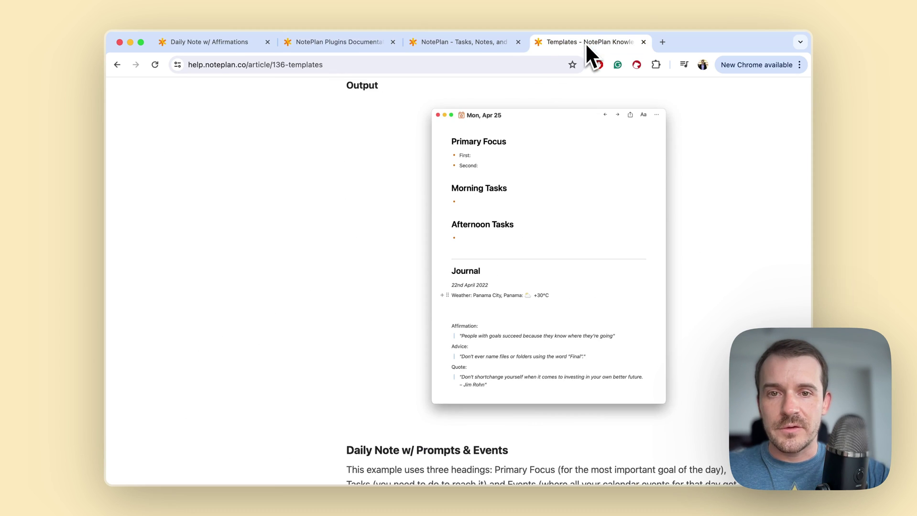
{"action": "scroll", "coordinate": [568, 143], "scroll_direction": "up", "scroll_amount": 10}
{"action": "scroll", "coordinate": [564, 155], "scroll_direction": "up", "scroll_amount": 5}
{"action": "scroll", "coordinate": [518, 306], "scroll_direction": "down", "scroll_amount": 15}
{"action": "scroll", "coordinate": [515, 309], "scroll_direction": "down", "scroll_amount": 15}
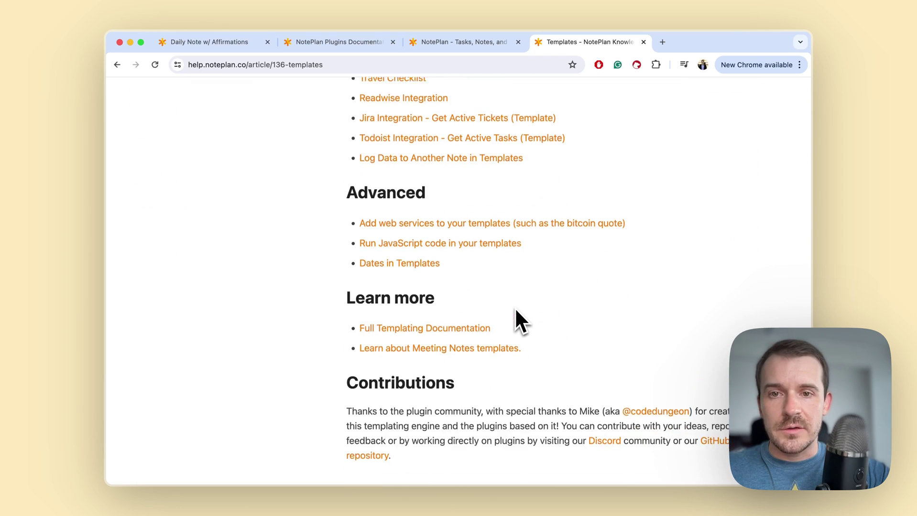
{"action": "scroll", "coordinate": [502, 184], "scroll_direction": "up", "scroll_amount": 3}
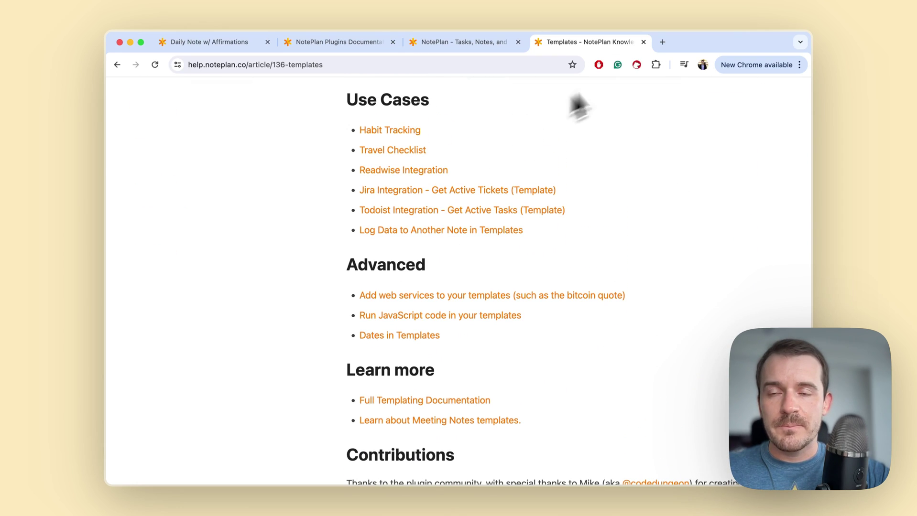
{"action": "left_click", "coordinate": [184, 48]}
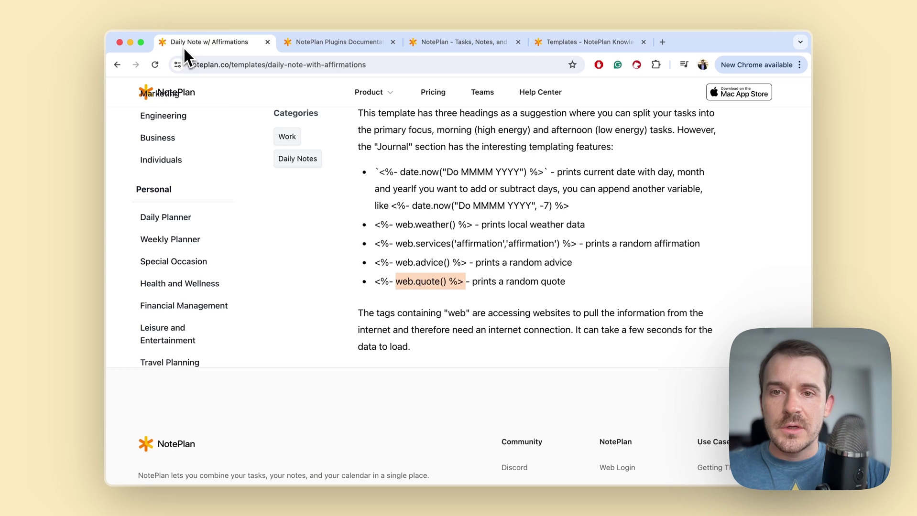
{"action": "scroll", "coordinate": [315, 195], "scroll_direction": "up", "scroll_amount": 10}
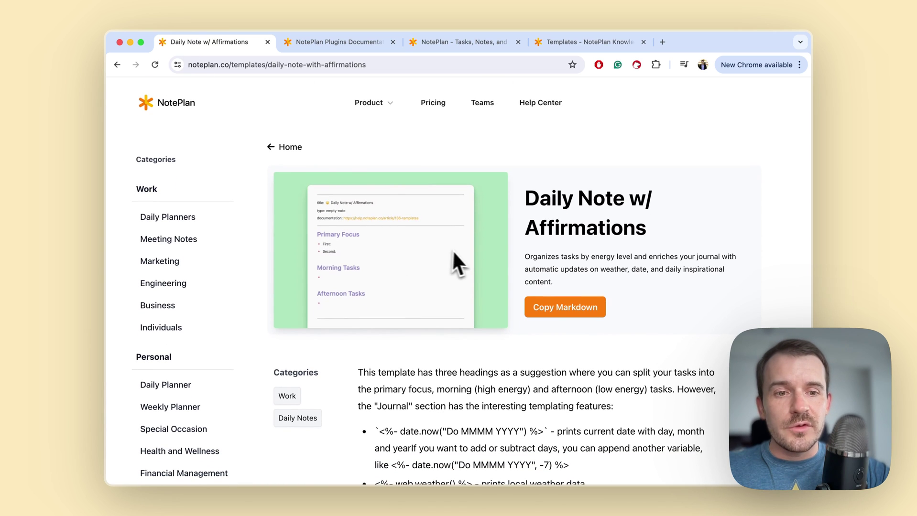